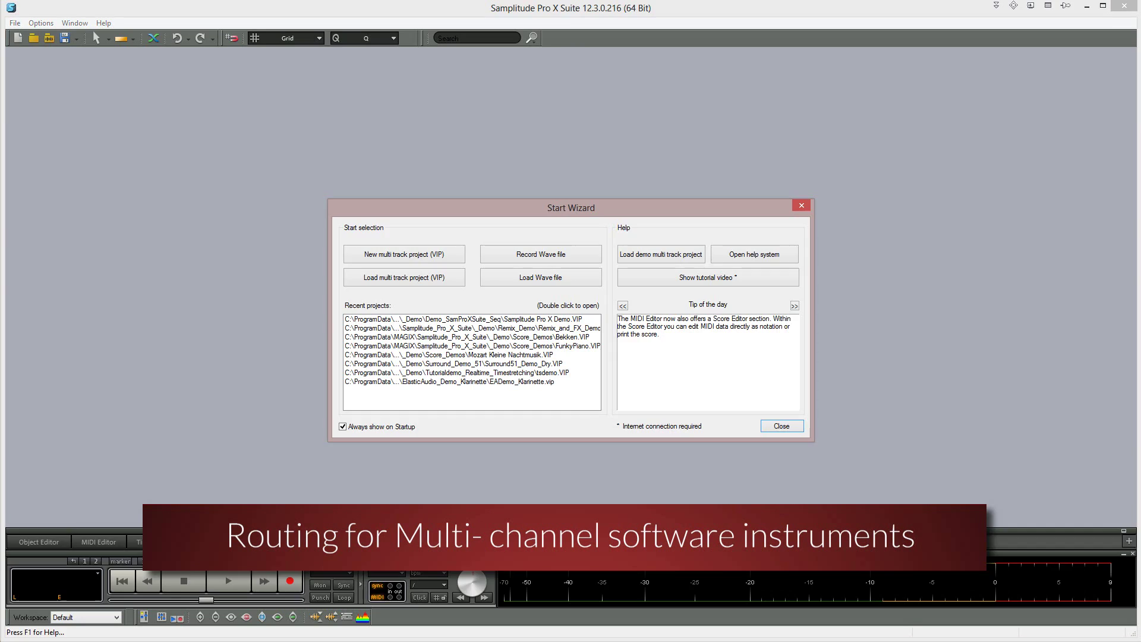
Create a new project NEW.VIP set up with 1 track
left_click(392, 256)
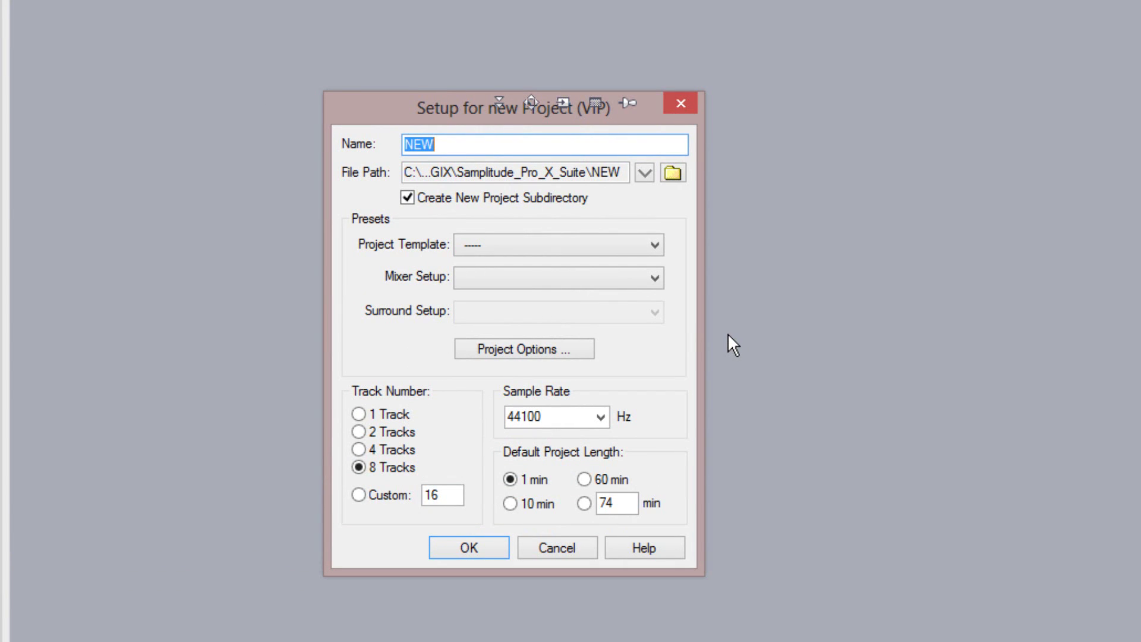
left_click(358, 416)
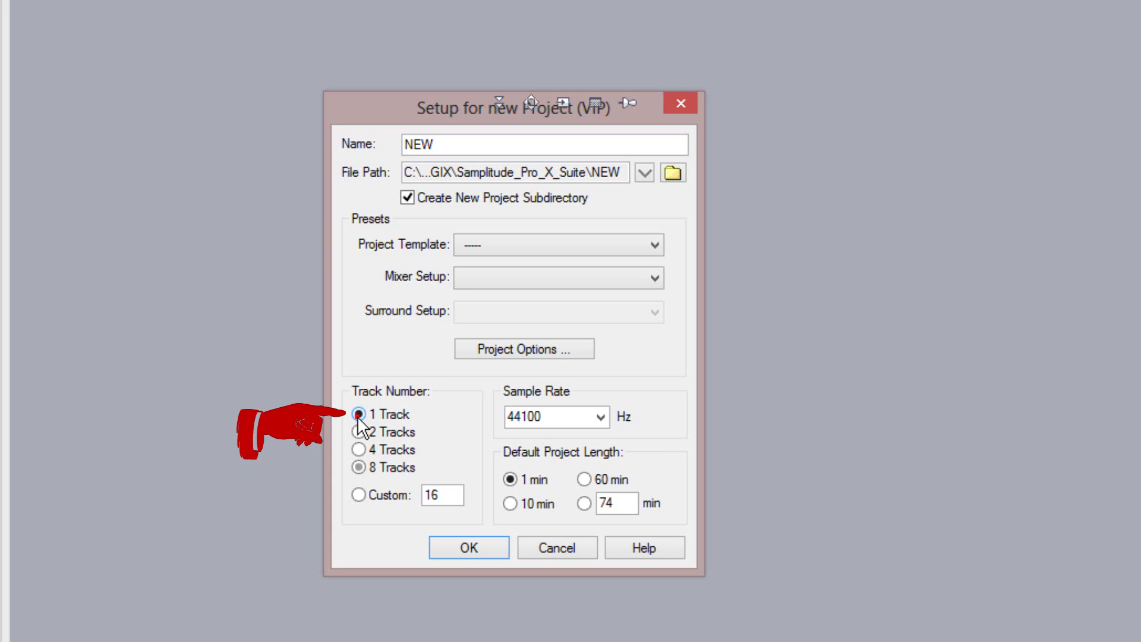
left_click(467, 543)
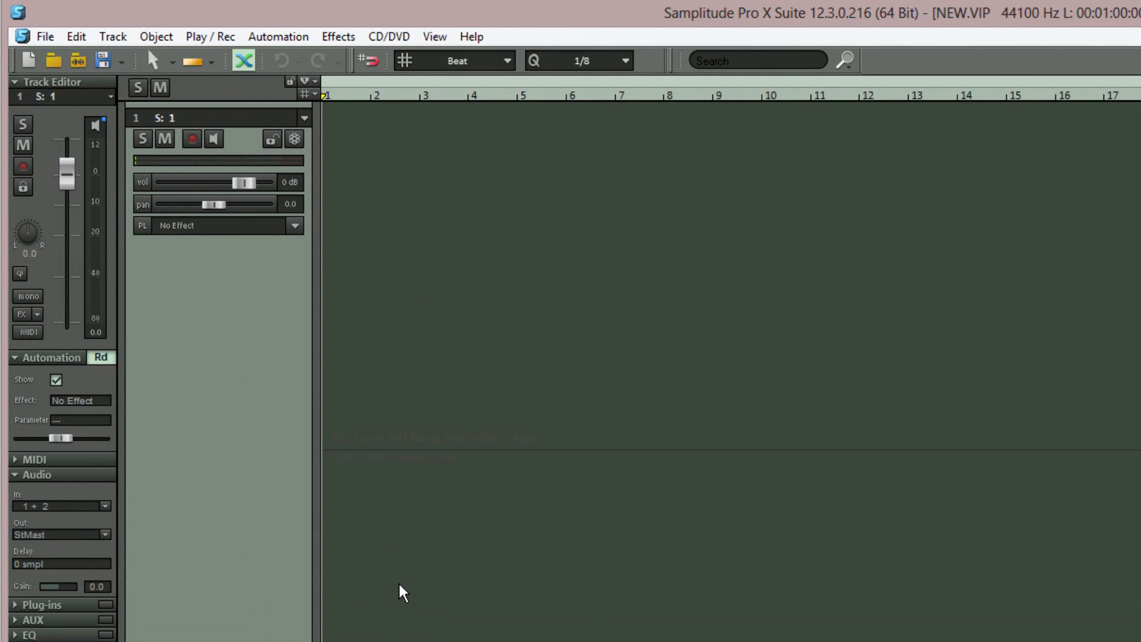
Insert the Independence instrument (VSTi > MAGIX Synth) on track 1
left_click(368, 60)
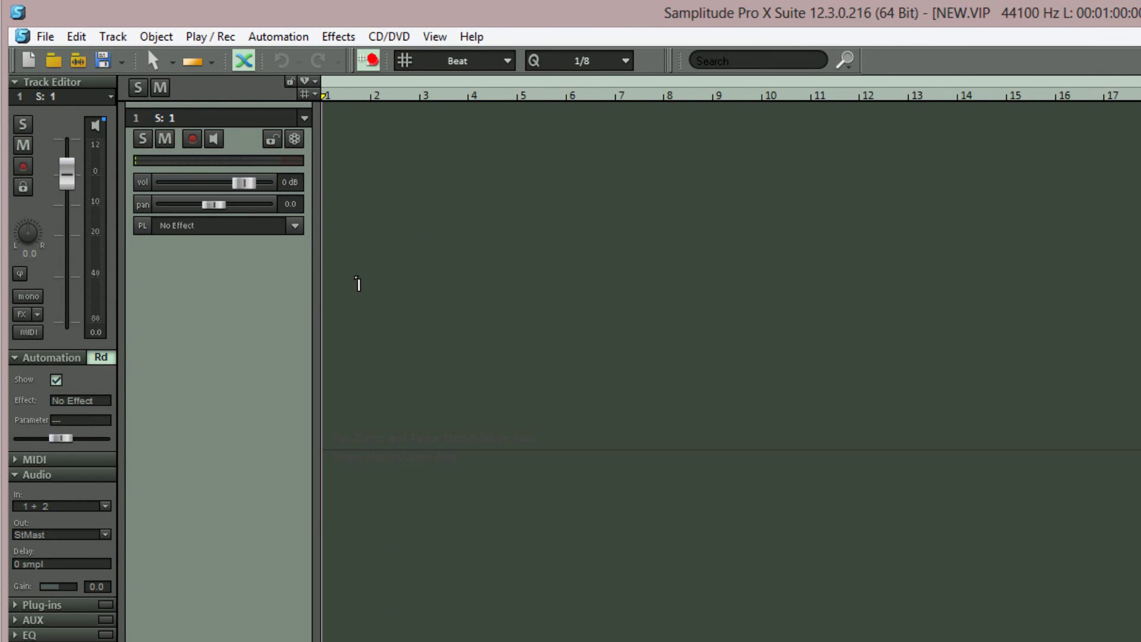
left_click(302, 229)
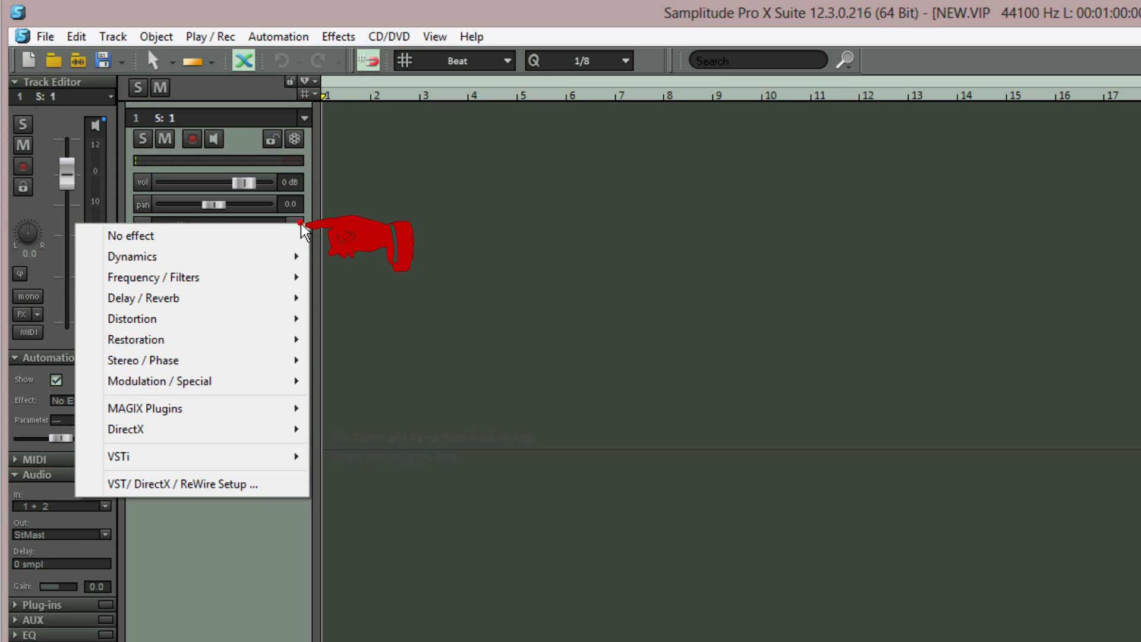
mouse_move(298, 458)
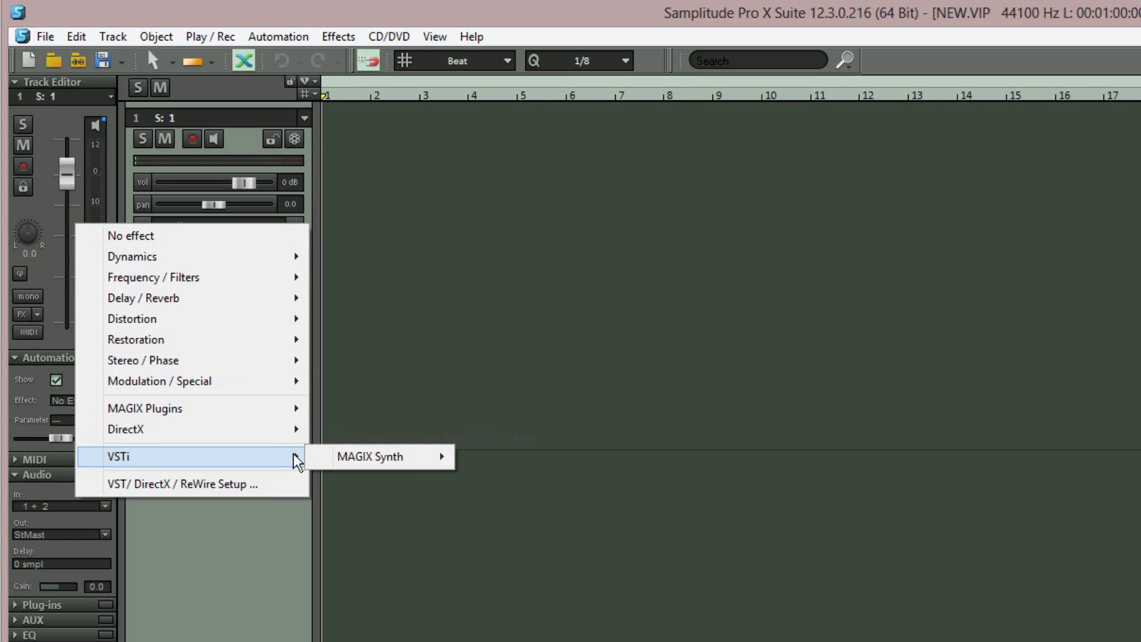
mouse_move(362, 458)
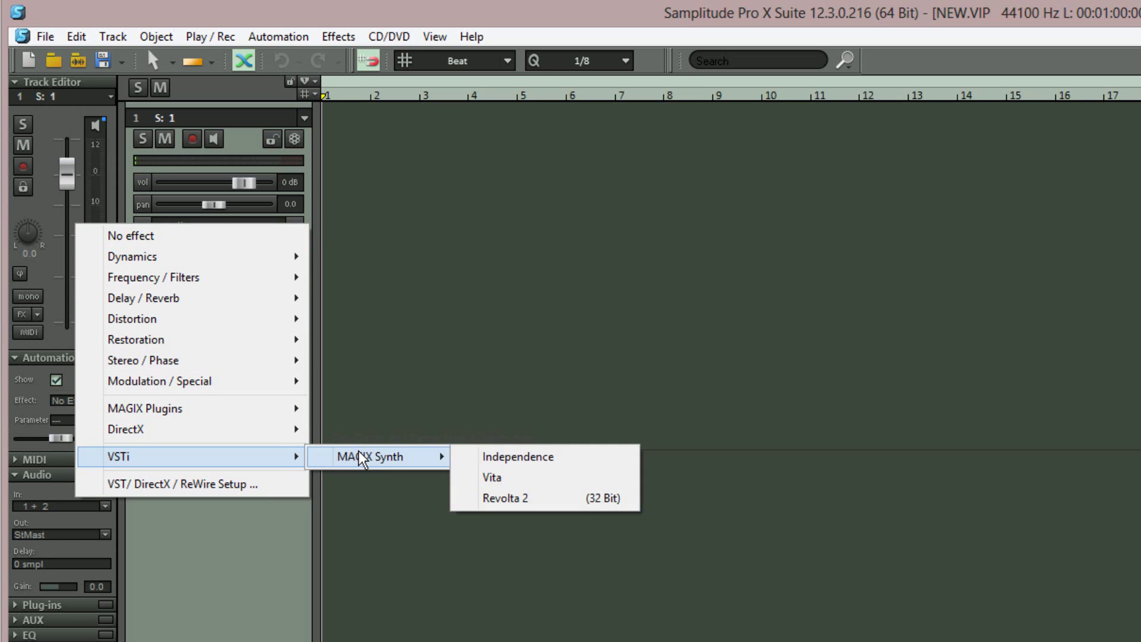
left_click(535, 456)
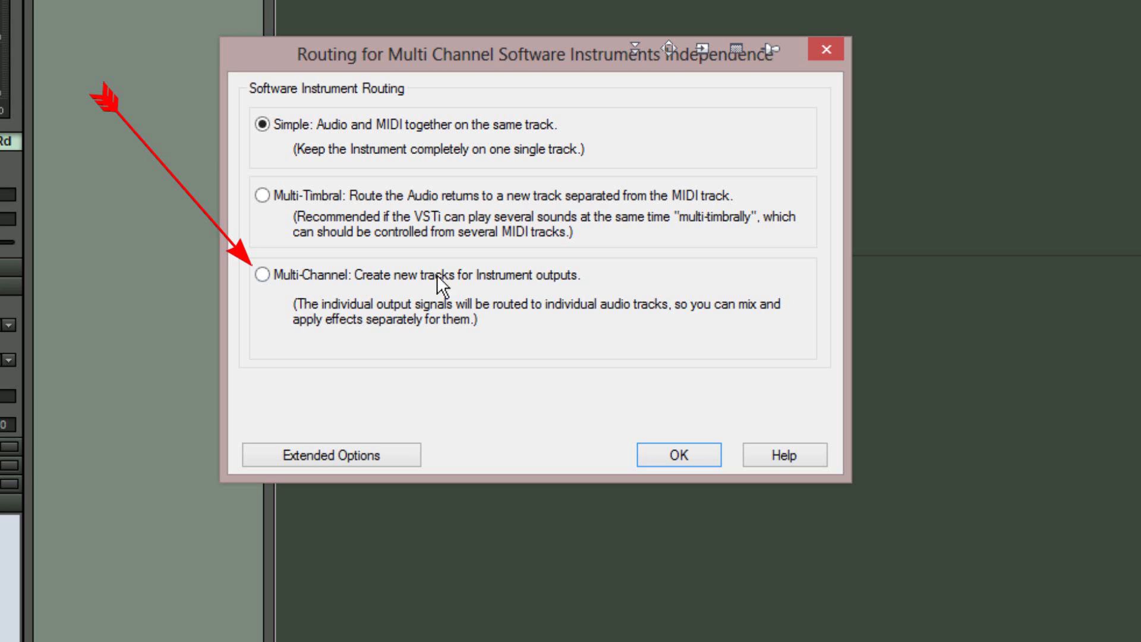
Choose Multi-Channel routing and enable showing the audio return tracks in Extended Options
left_click(263, 275)
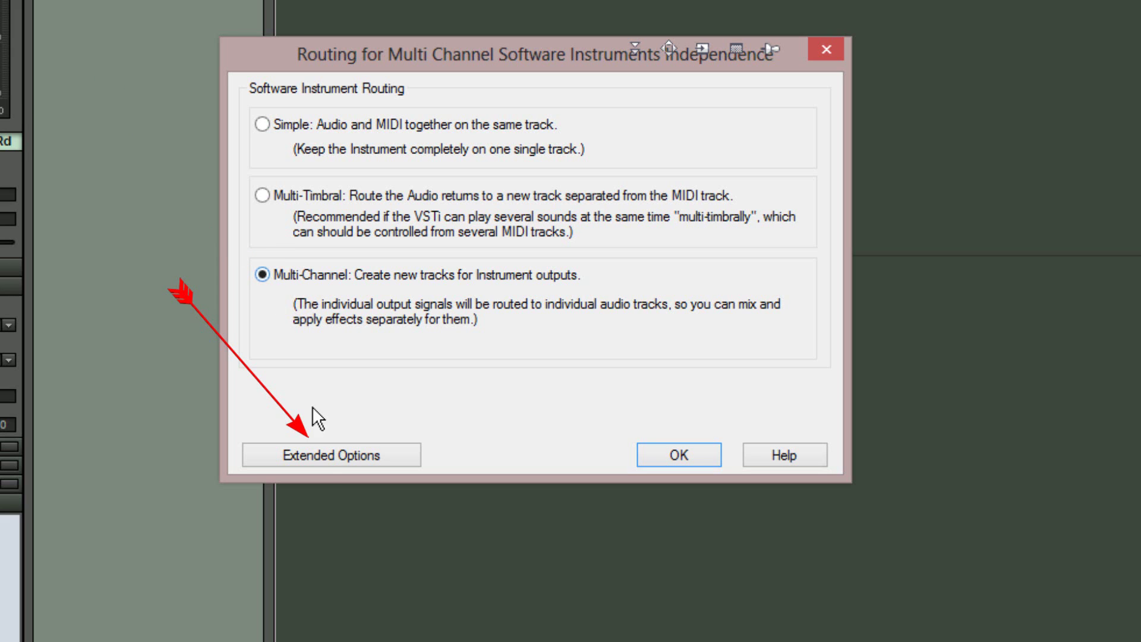
left_click(319, 457)
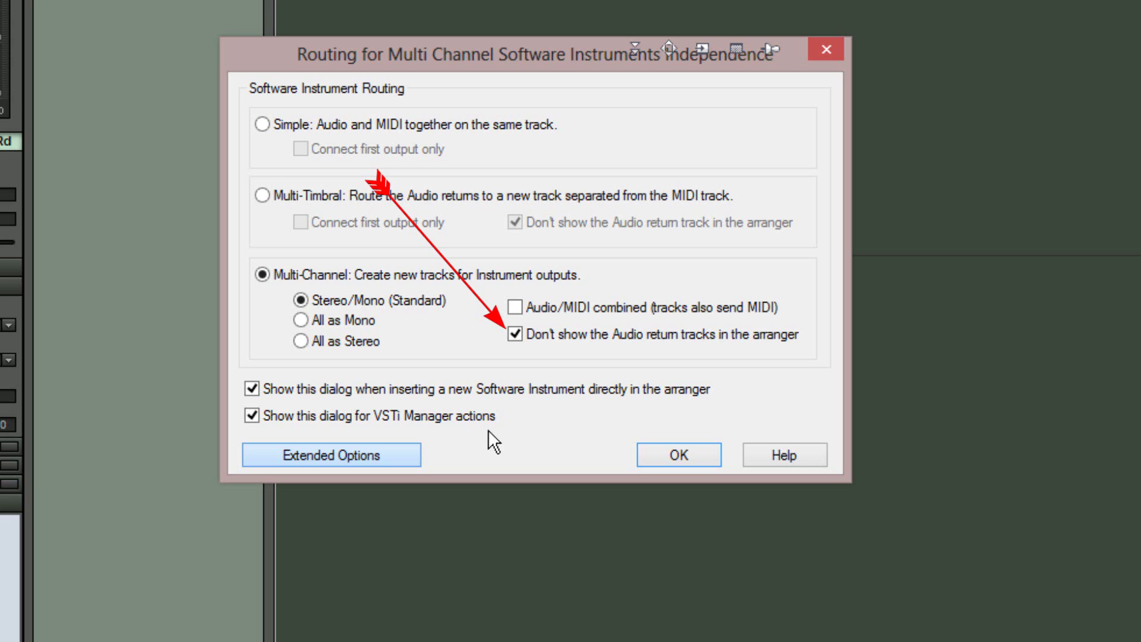
left_click(513, 336)
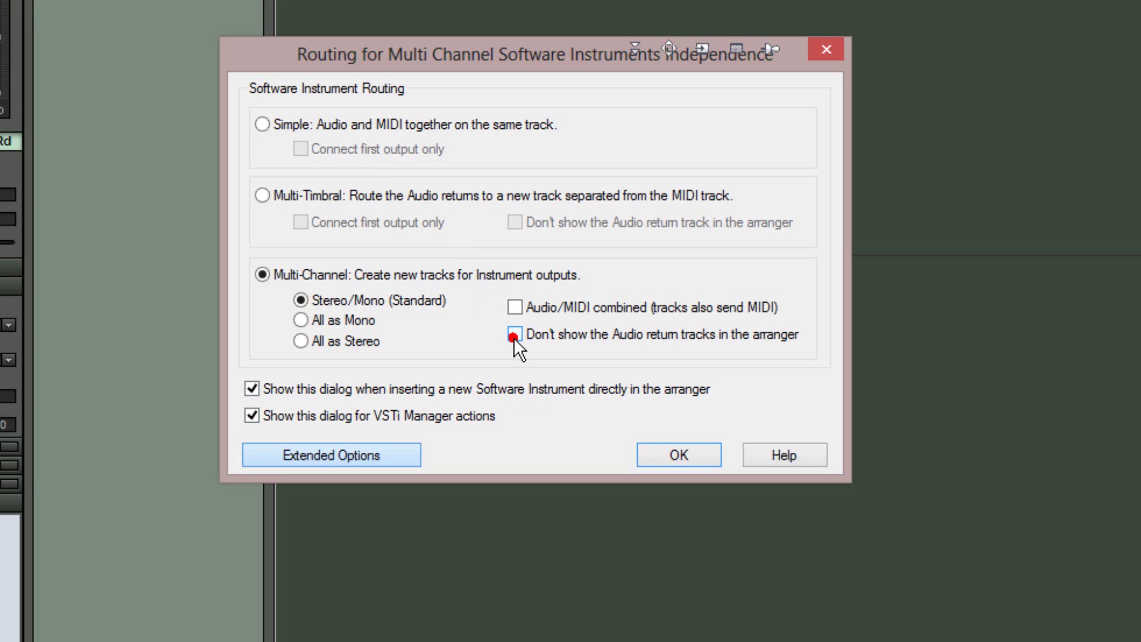
Confirm the routing to add the Independence return tracks, and rename track 1 to 'MIDI'
left_click(678, 454)
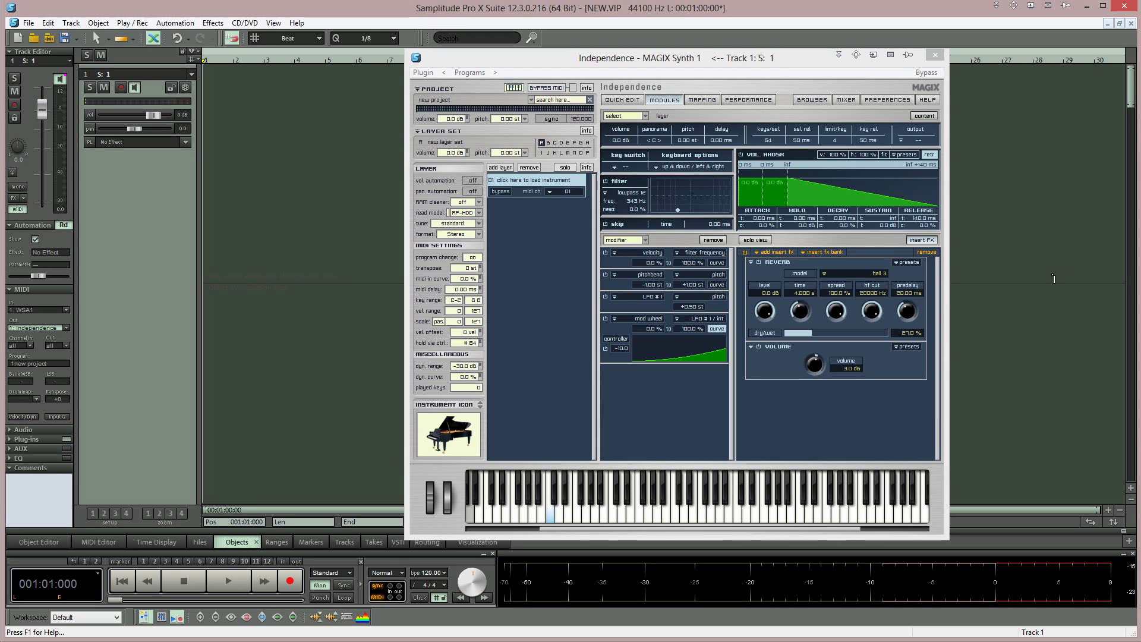
left_click(1044, 426)
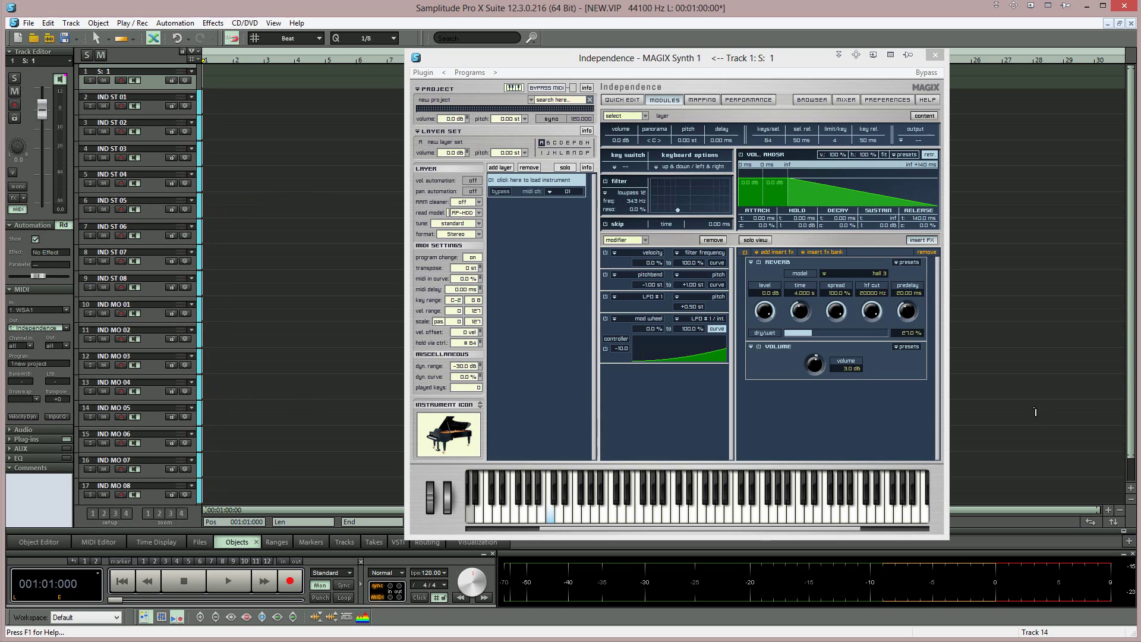
left_click(88, 73)
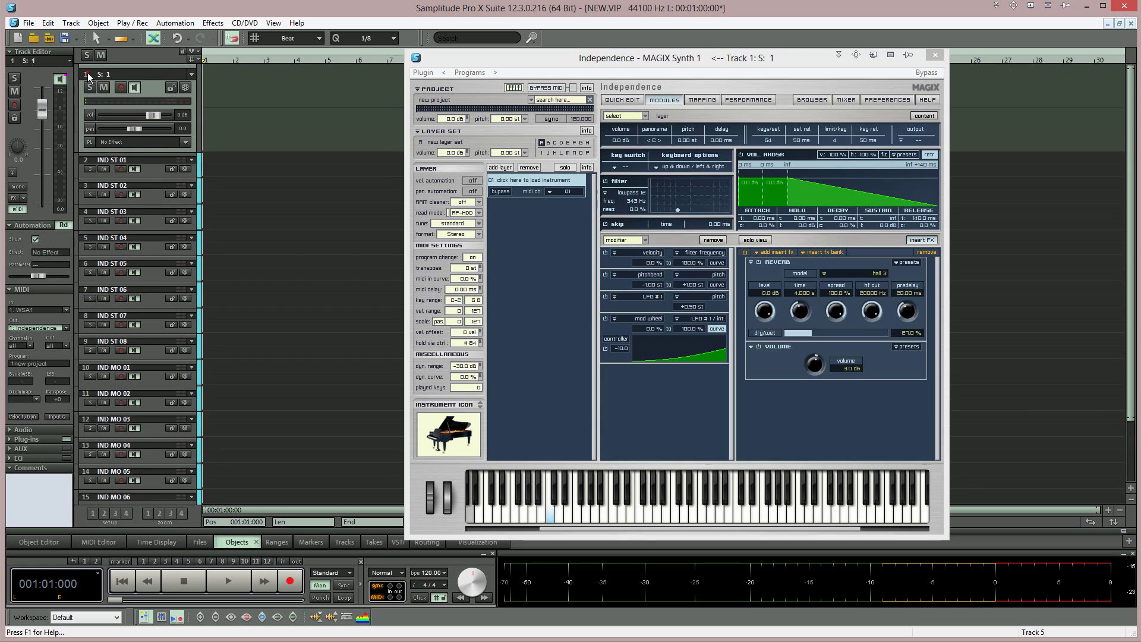
double_click(117, 78)
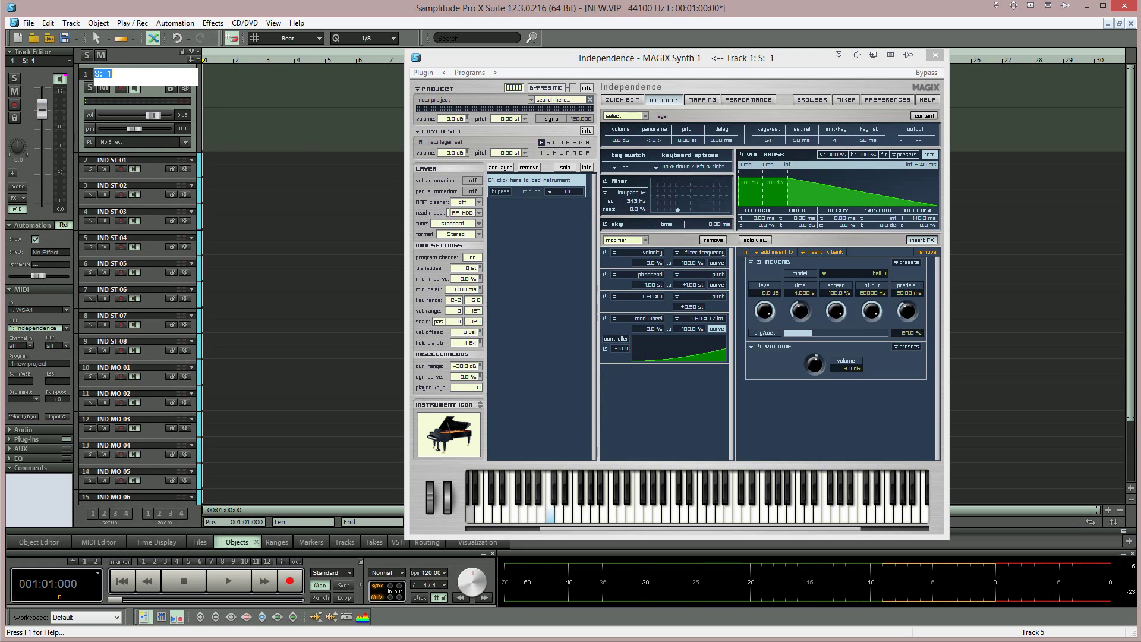
type("MIDI")
key("Return")
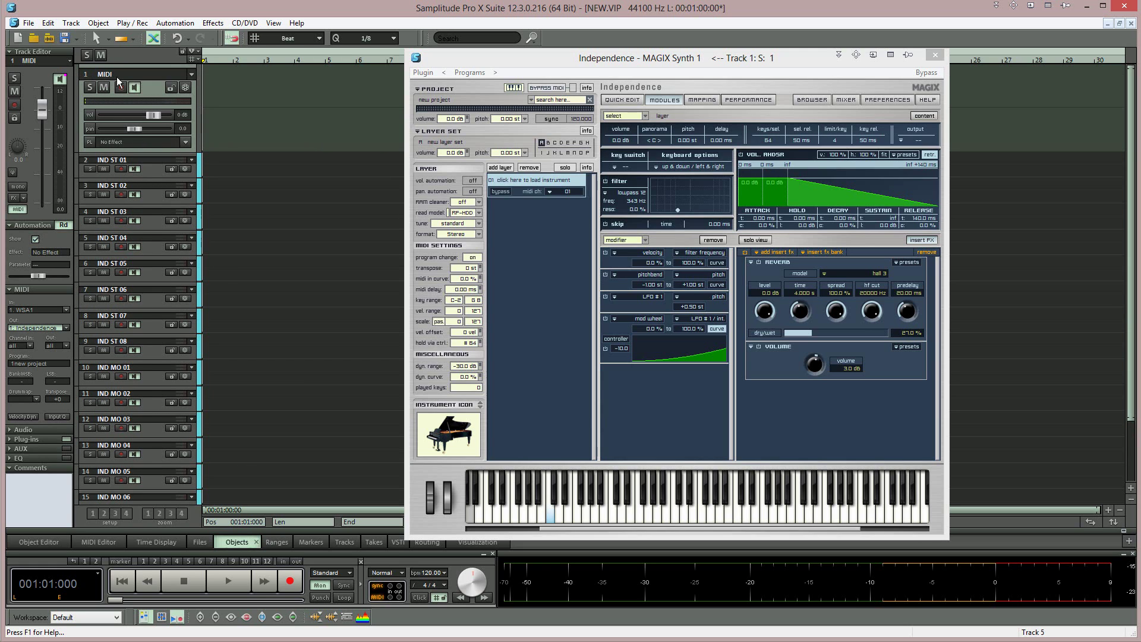
left_click(117, 77)
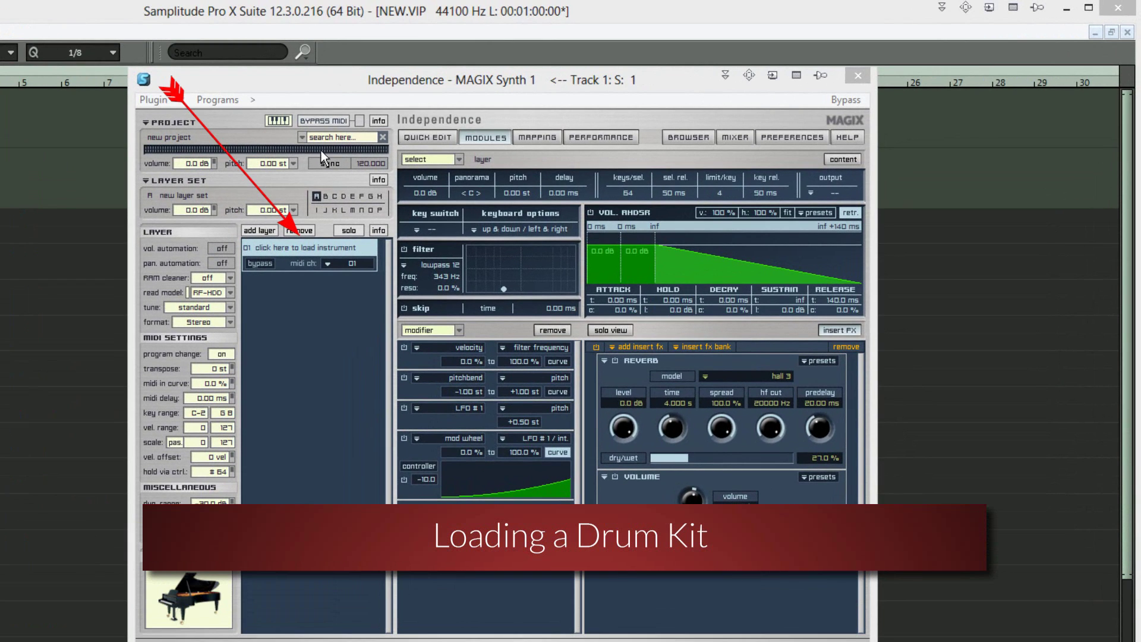
Load Drum Kit 01 (Sticks) from Independence Pro - Instruments > 01 Acoustic Drum Kits
left_click(310, 252)
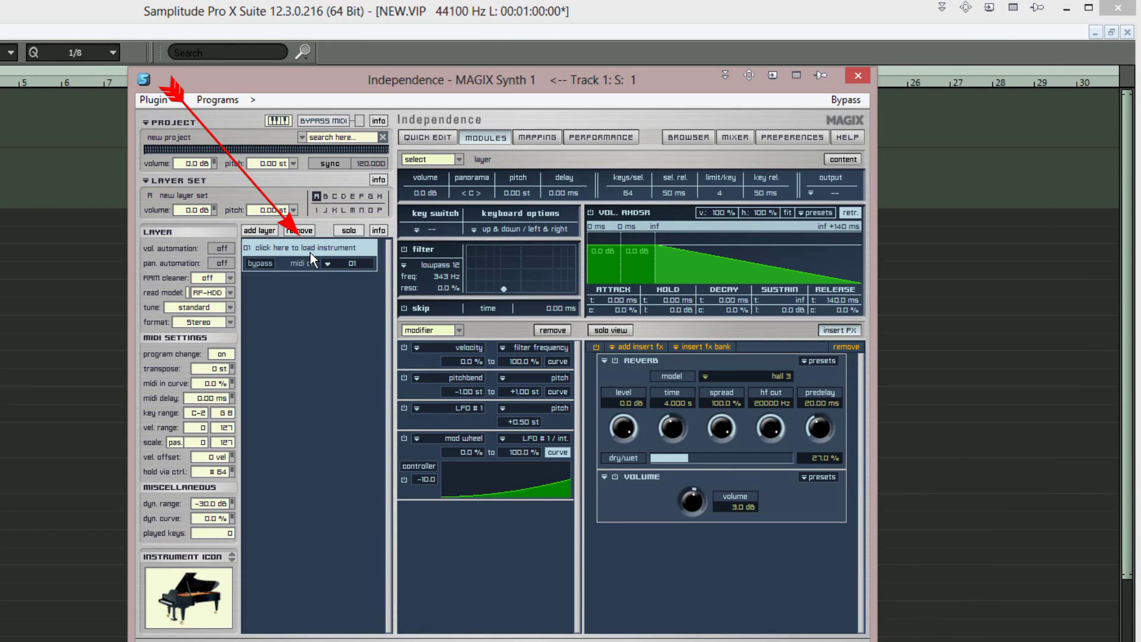
left_click(311, 252)
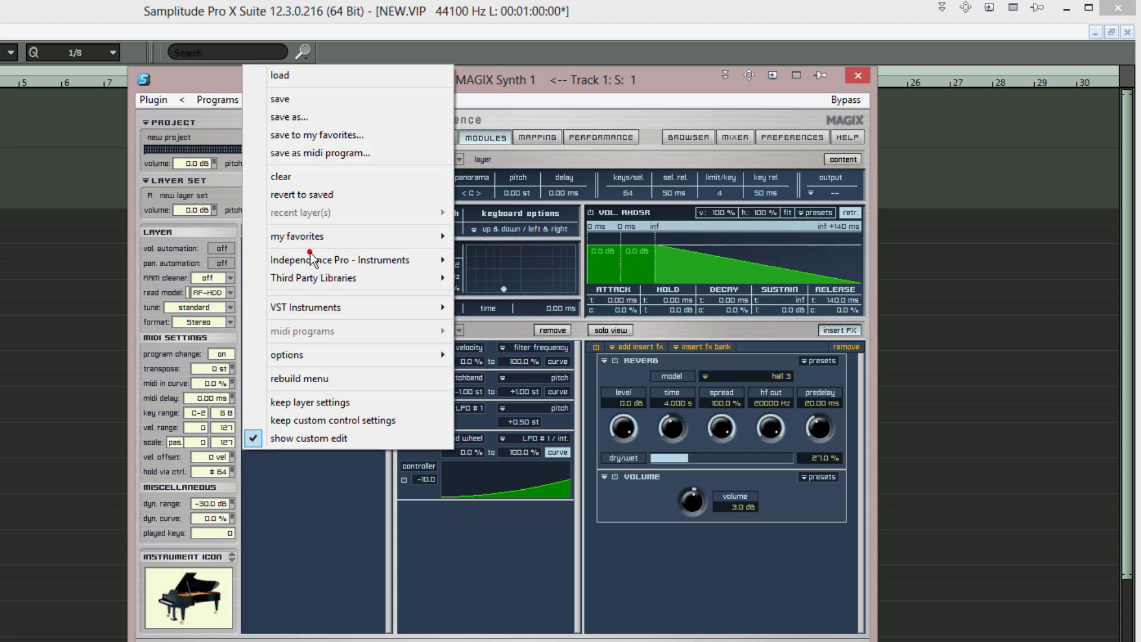
mouse_move(309, 255)
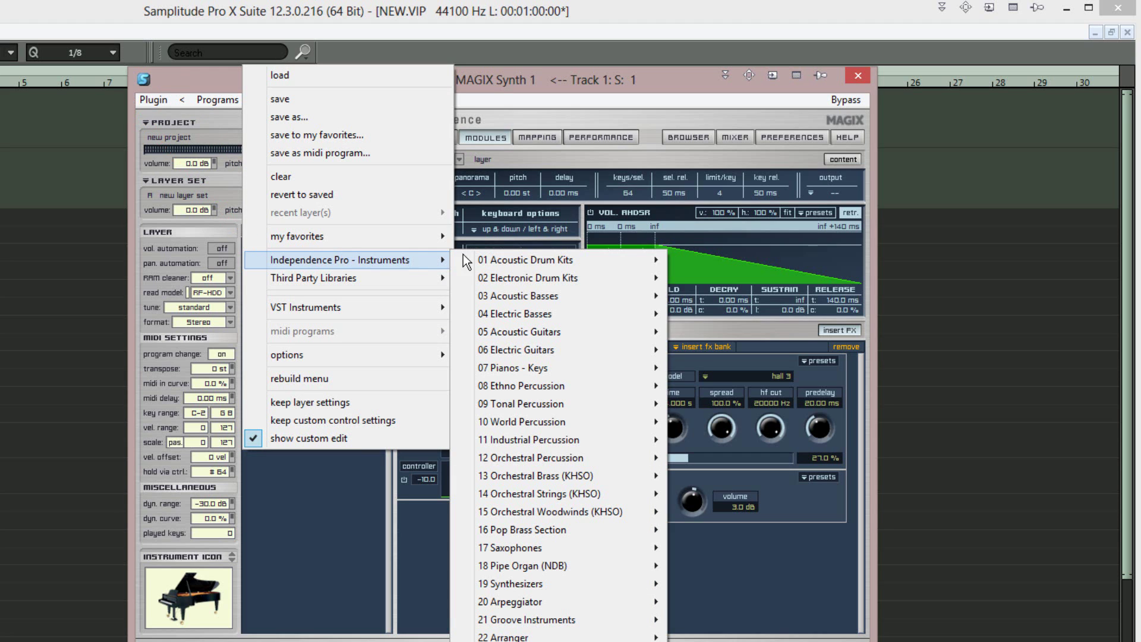
mouse_move(513, 252)
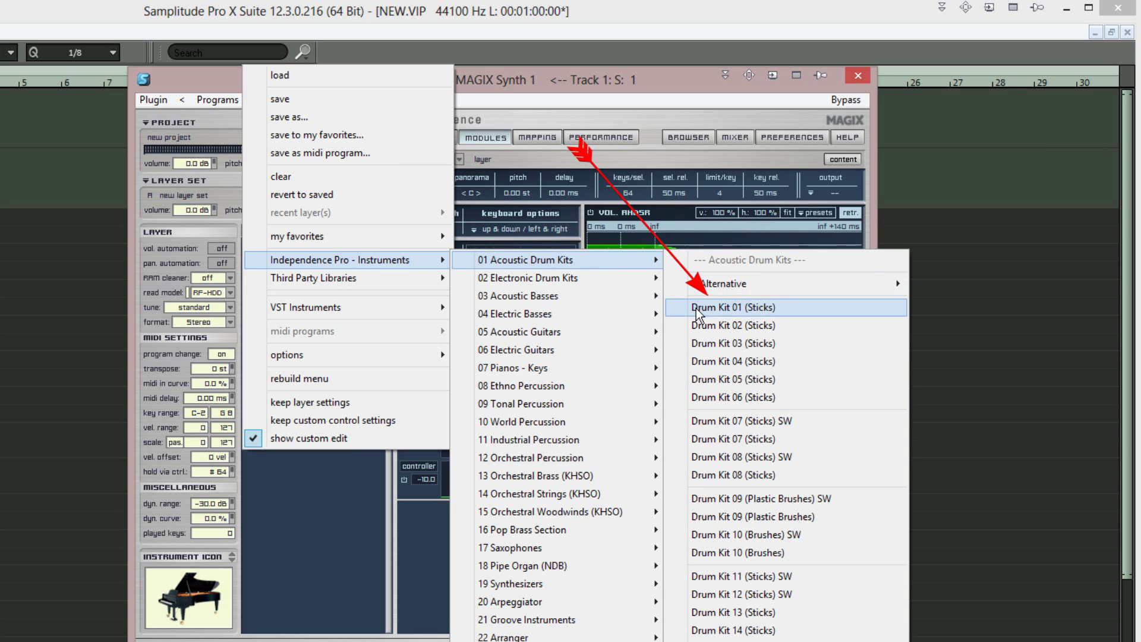
left_click(699, 308)
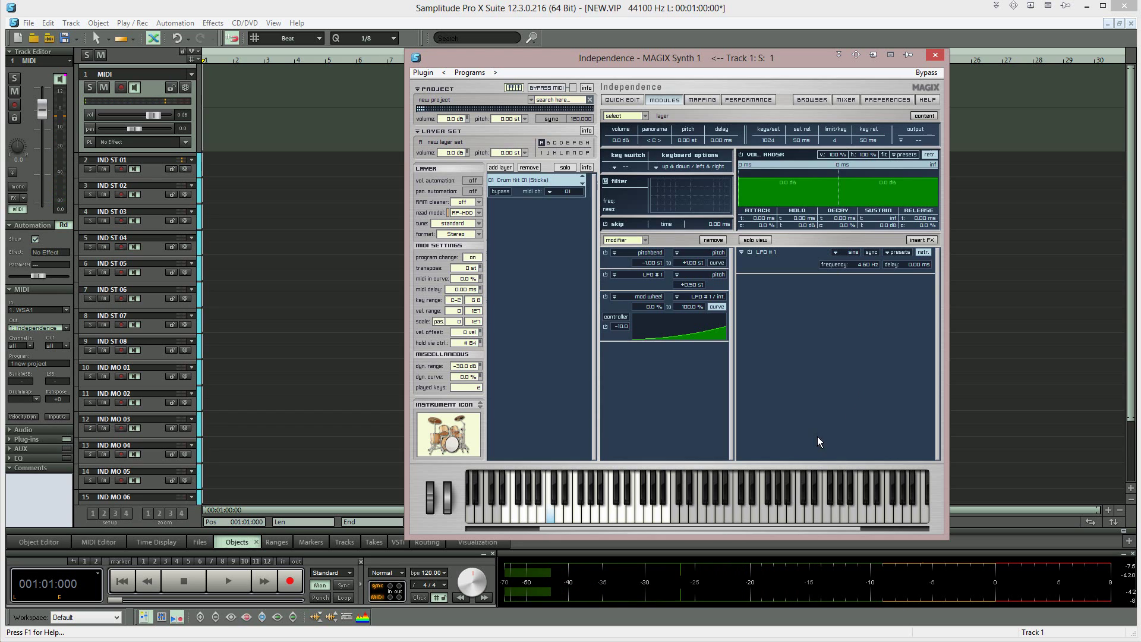
Audition the drum kit by playing keys on the Independence keyboard
left_click(551, 512)
left_click(551, 512)
left_click(568, 515)
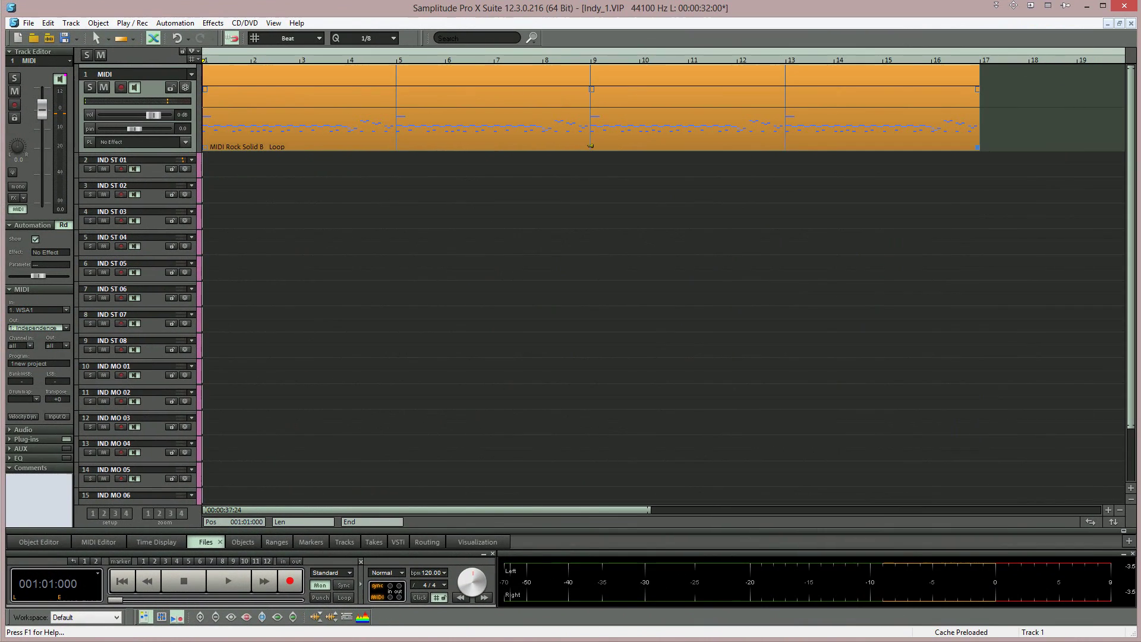
In the Mixer, play the loop and lower the IND ST 01 fader to -18.2 dB
left_click(161, 618)
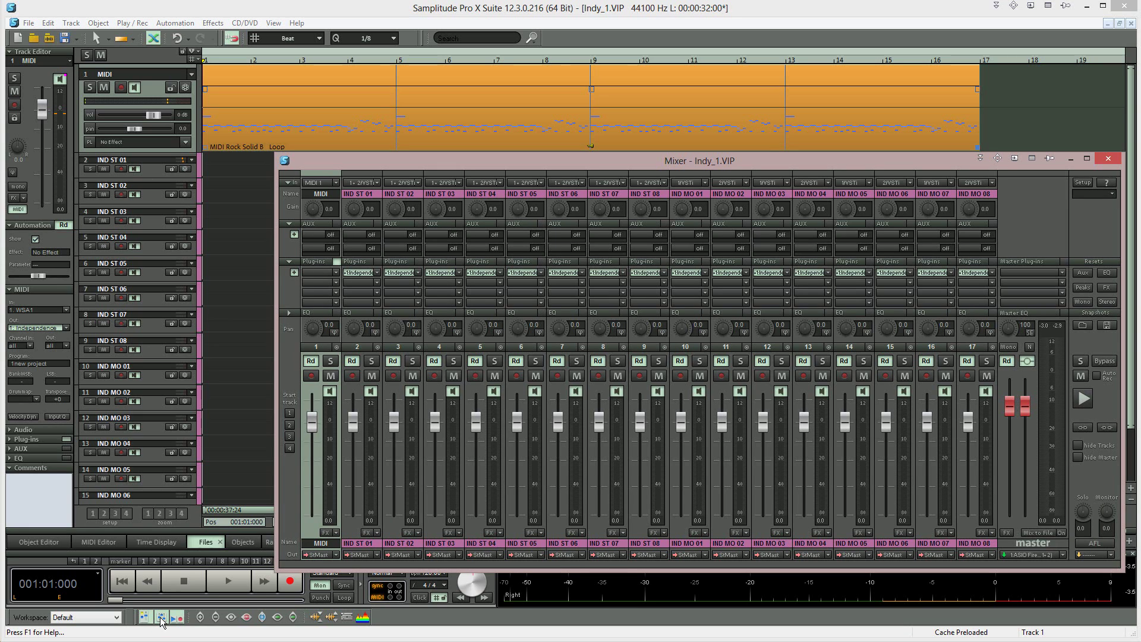
left_click(234, 590)
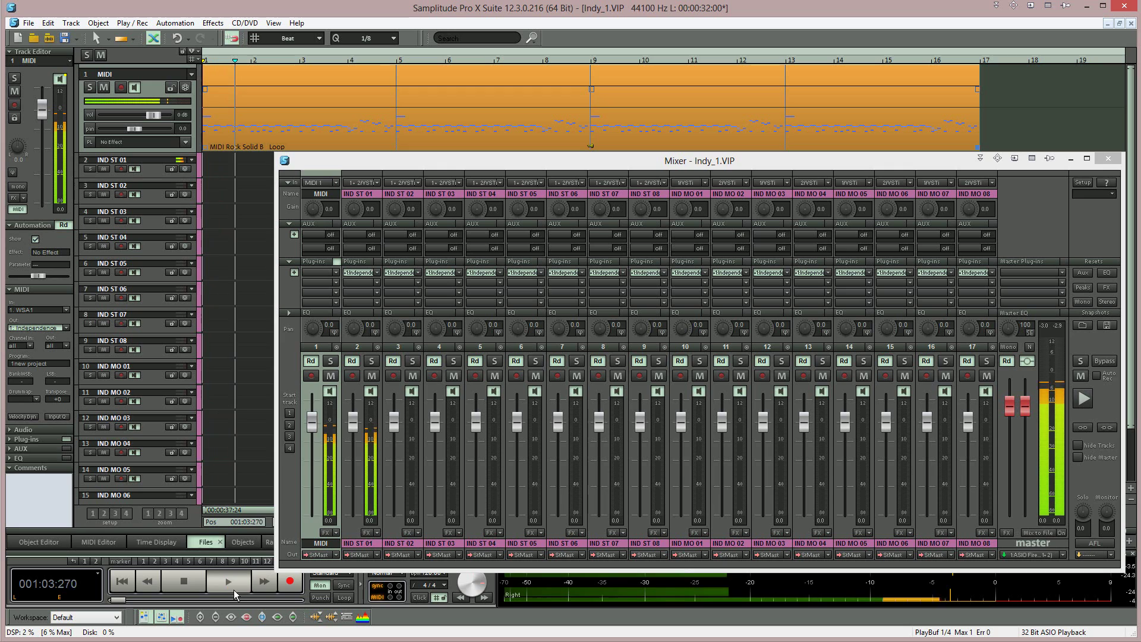
mouse_move(353, 420)
left_mouse_down()
mouse_move(353, 485)
mouse_move(355, 429)
left_mouse_up()
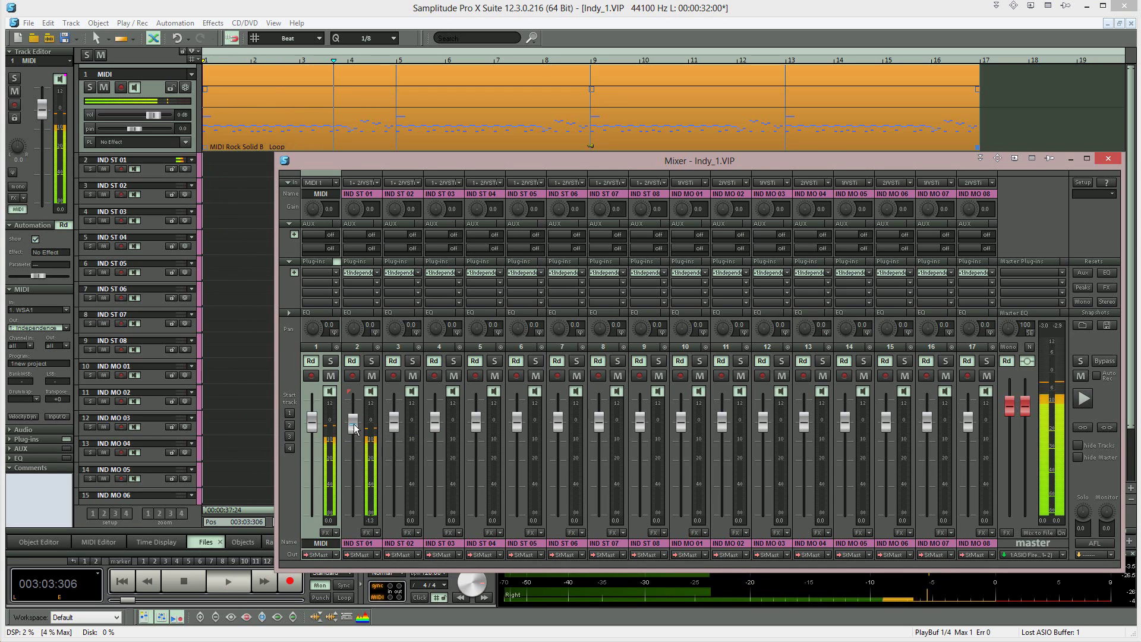
left_click(183, 584)
Close the Mixer and reopen Independence on its internal MIXER page
left_click(161, 618)
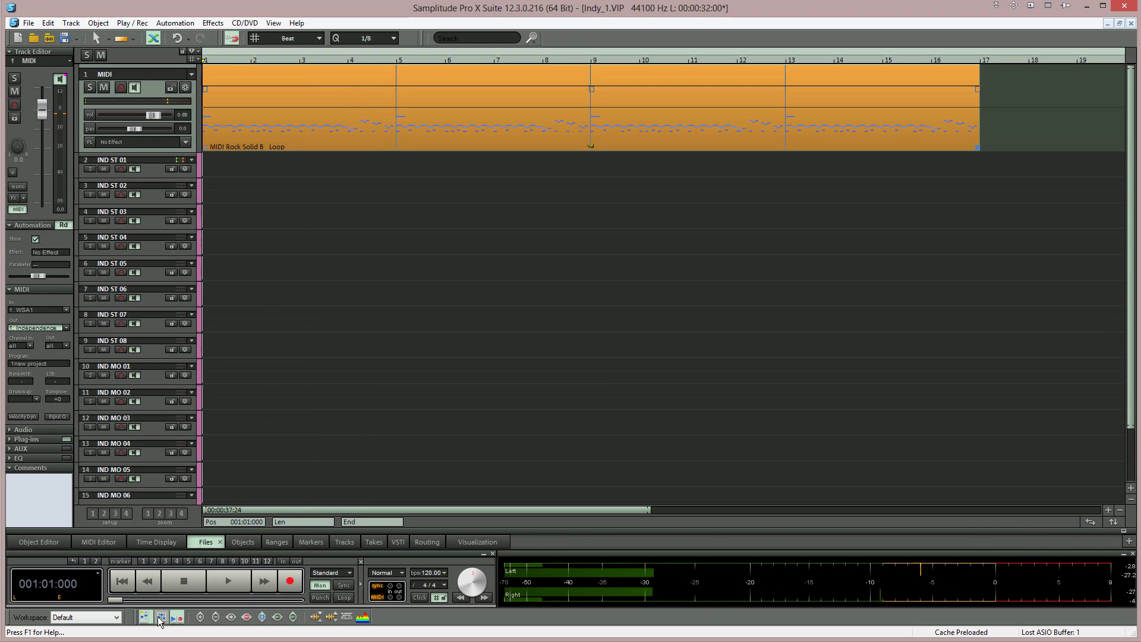
left_click(39, 327)
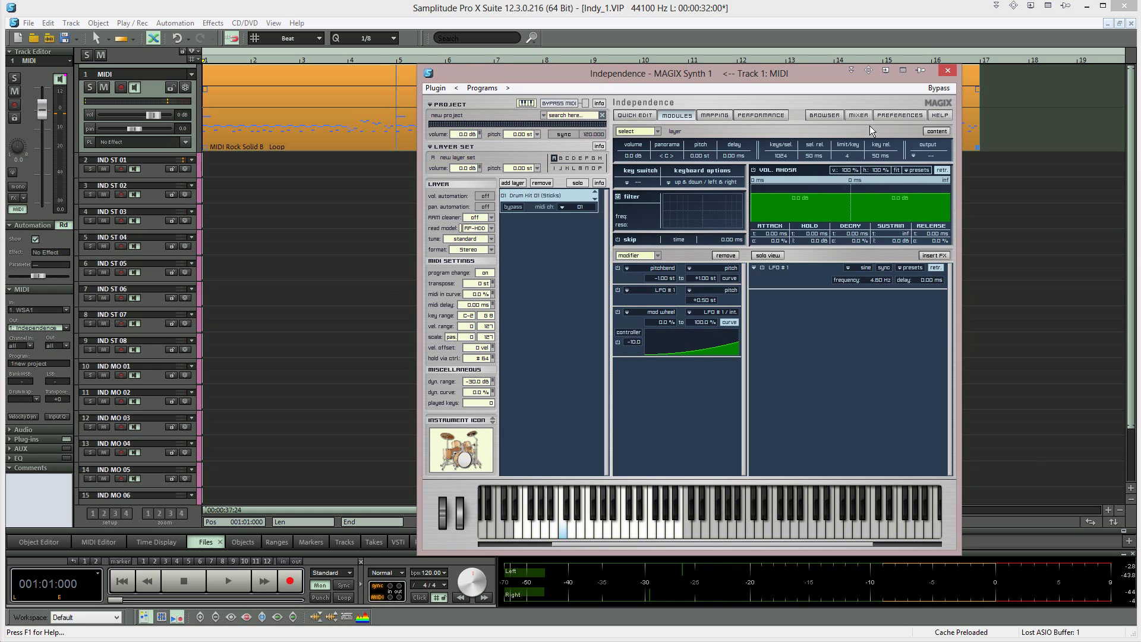
left_click(858, 115)
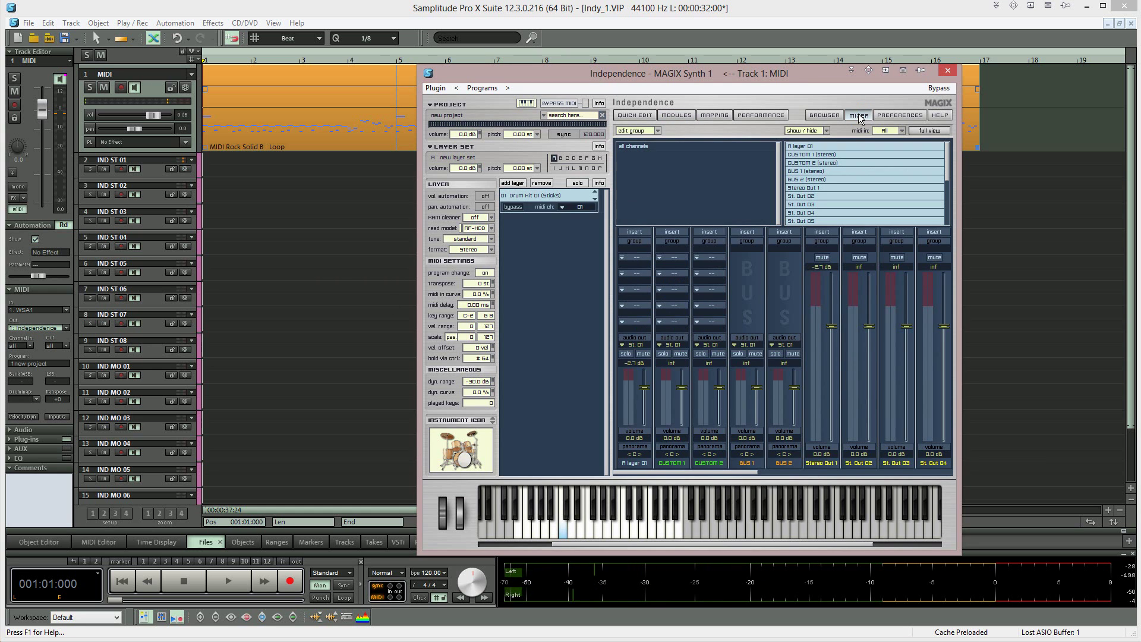
During playback, nudge the A layer 01 fader to -1.1 dB, then reset it to 0.0 dB
key("space")
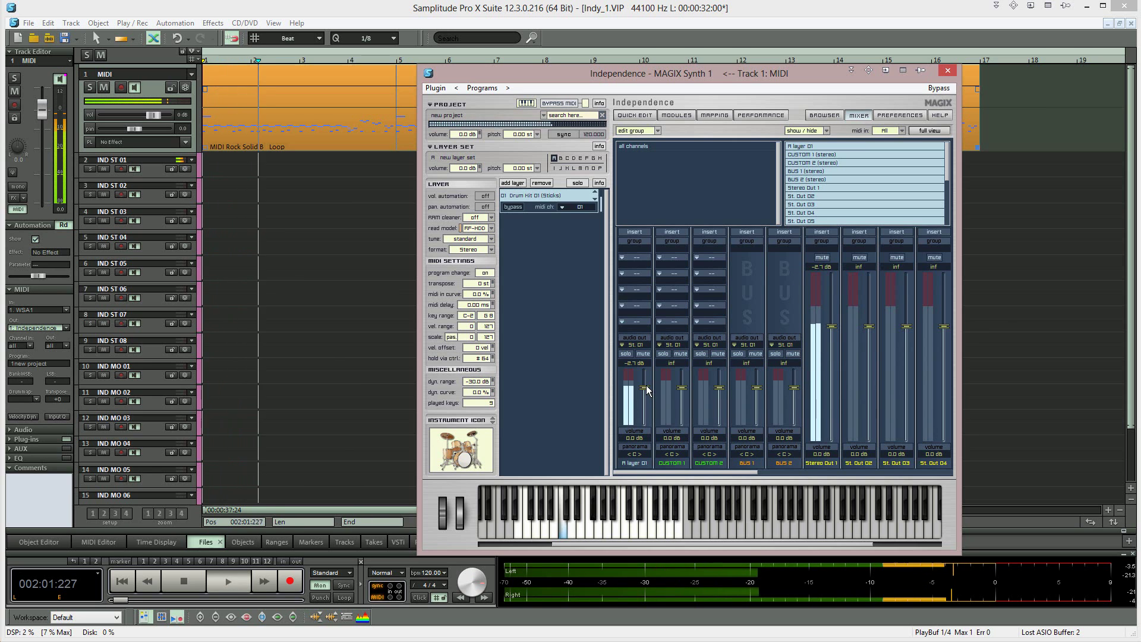
left_click_drag(647, 389, 646, 392)
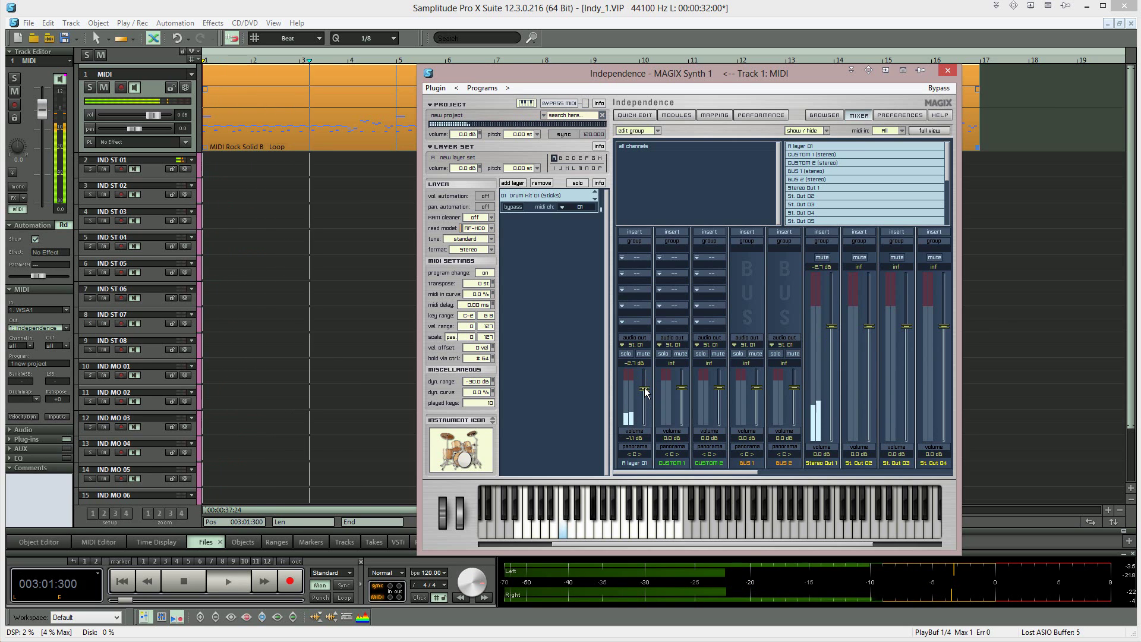
left_click(645, 390, "ctrl")
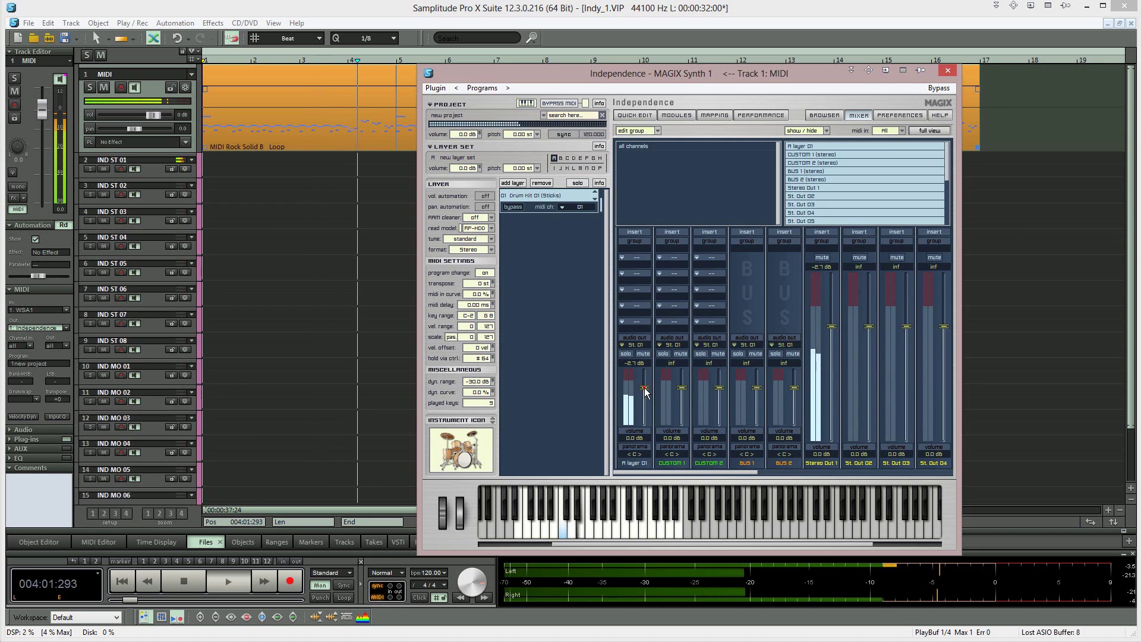
key("space")
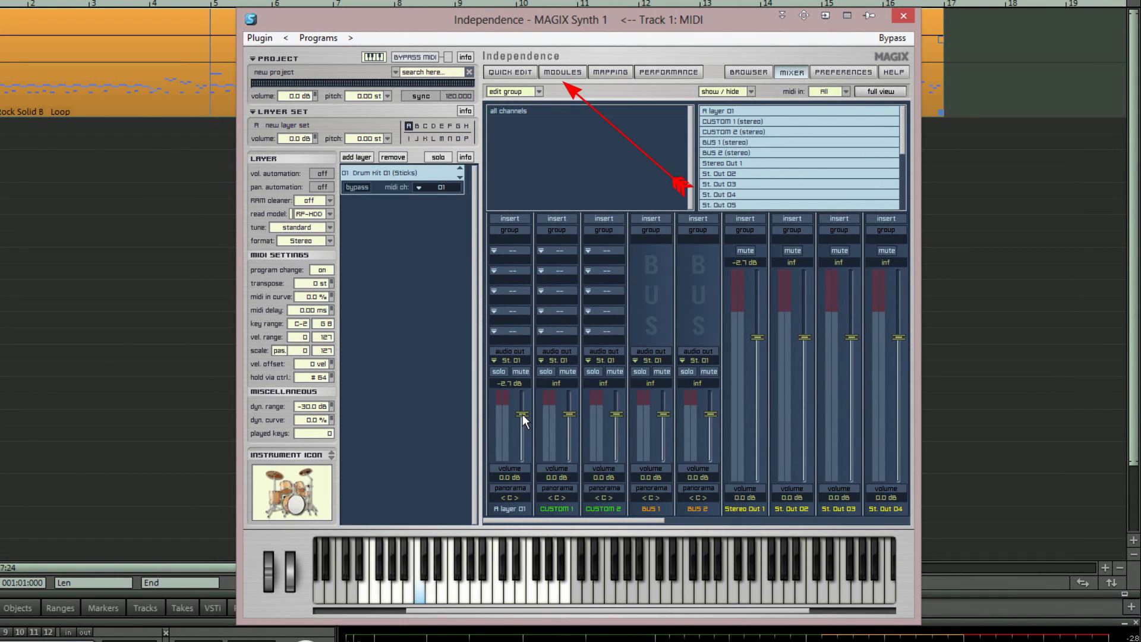
On MODULES, show CONTENT and step through the Snare Drum, Cymbals, Bass Drum, Toms, Hi-Hat sections
left_click(563, 72)
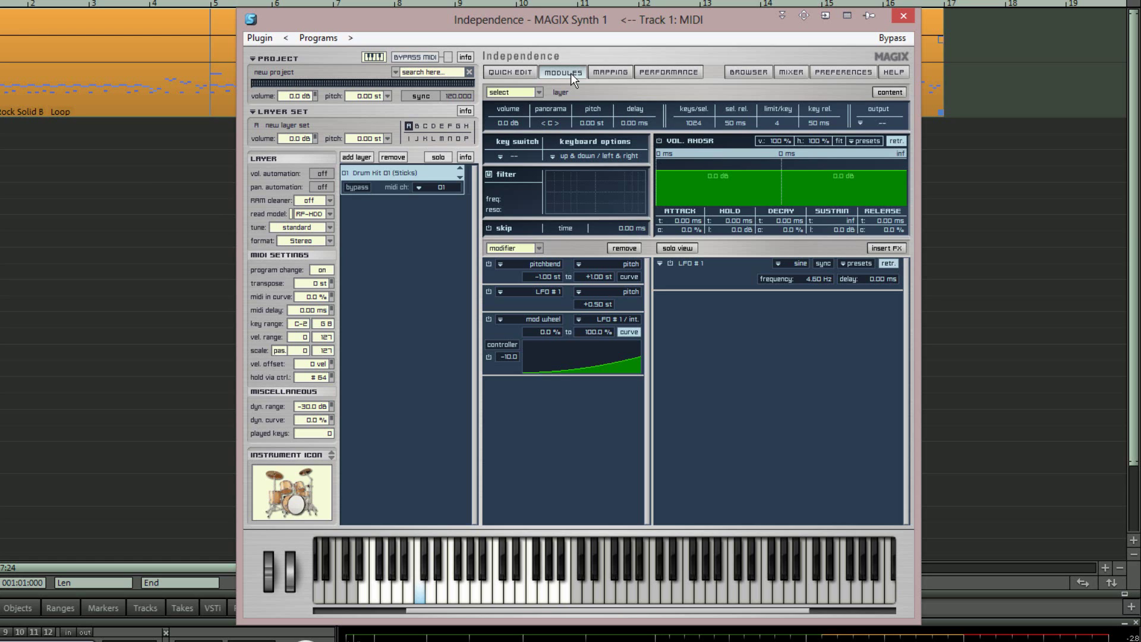
left_click(889, 92)
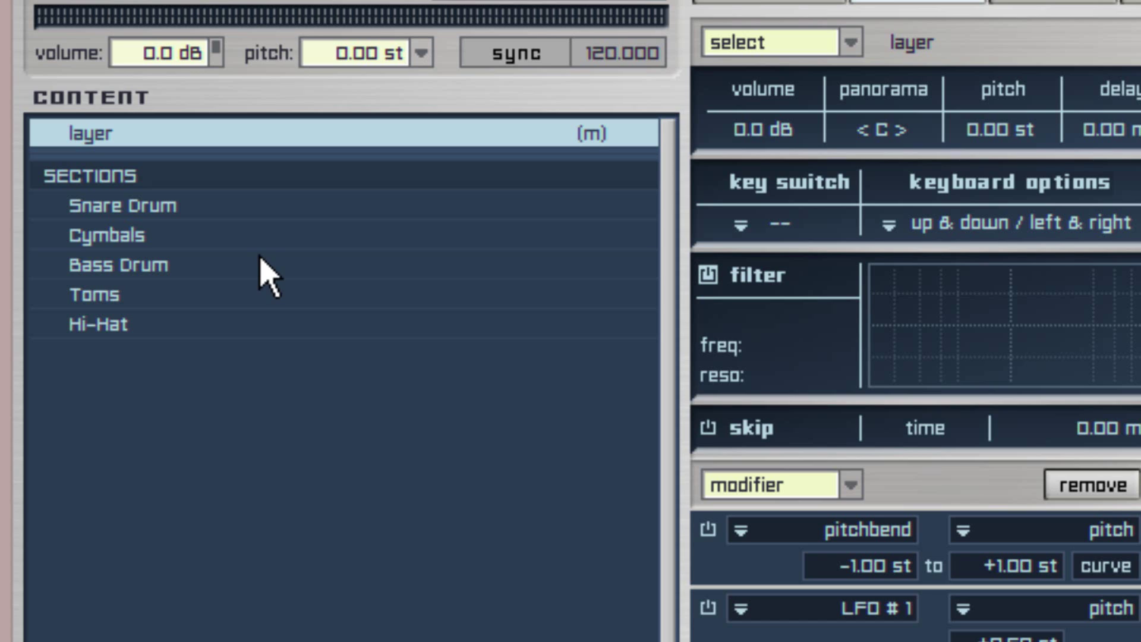
left_click(247, 206)
left_click(243, 232)
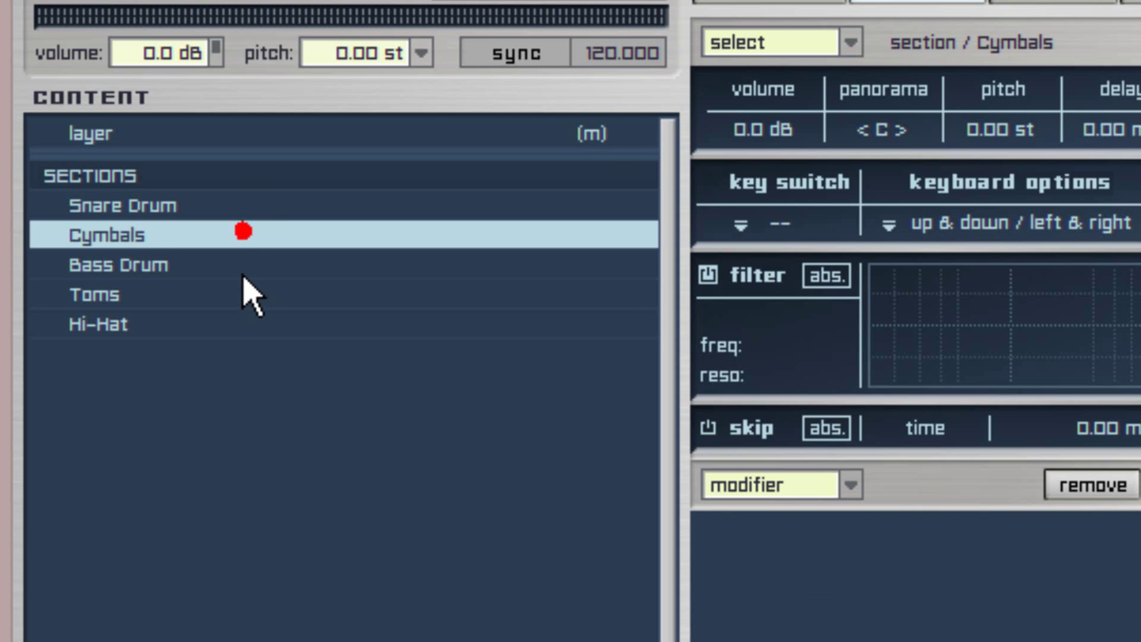
left_click(242, 269)
left_click(239, 292)
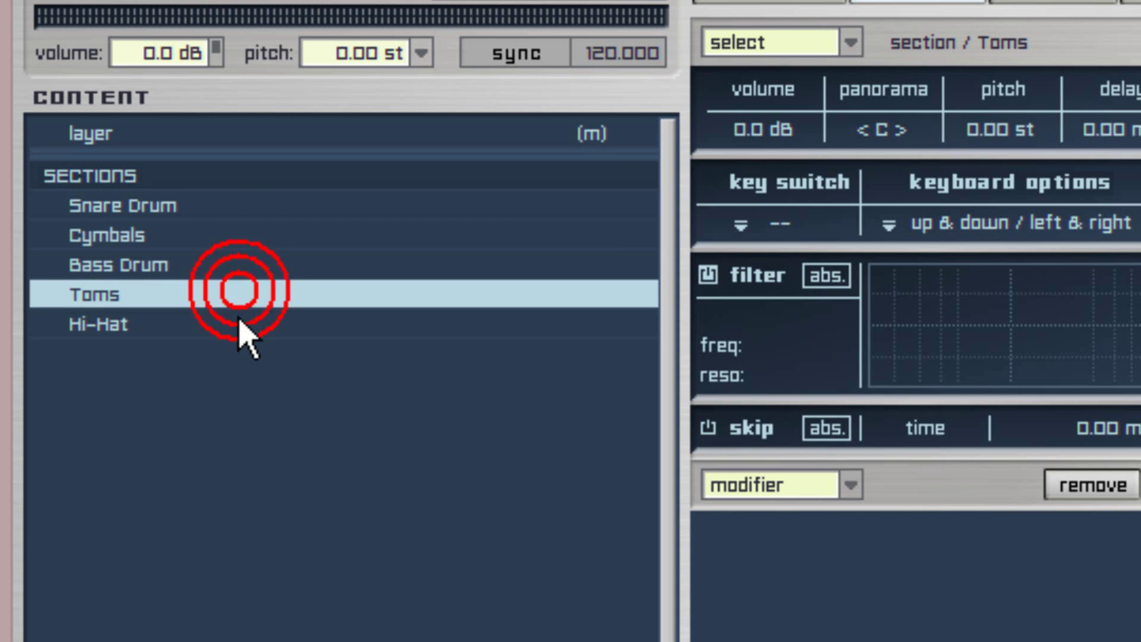
left_click(237, 316)
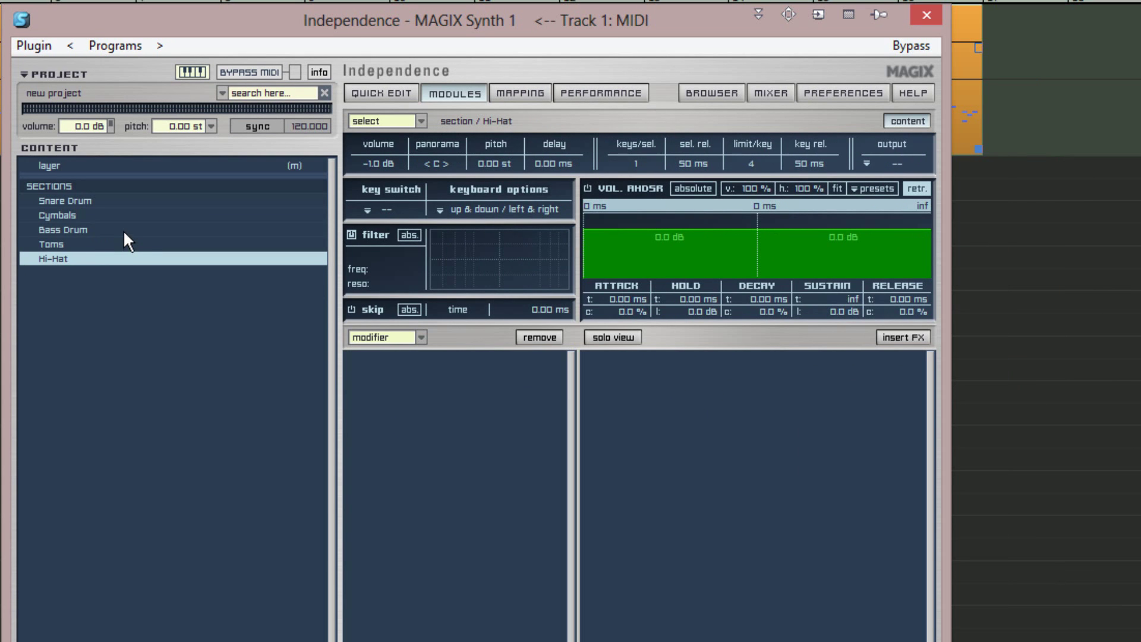
Route the Bass Drum section's output to CUSTOM 1
left_click(123, 231)
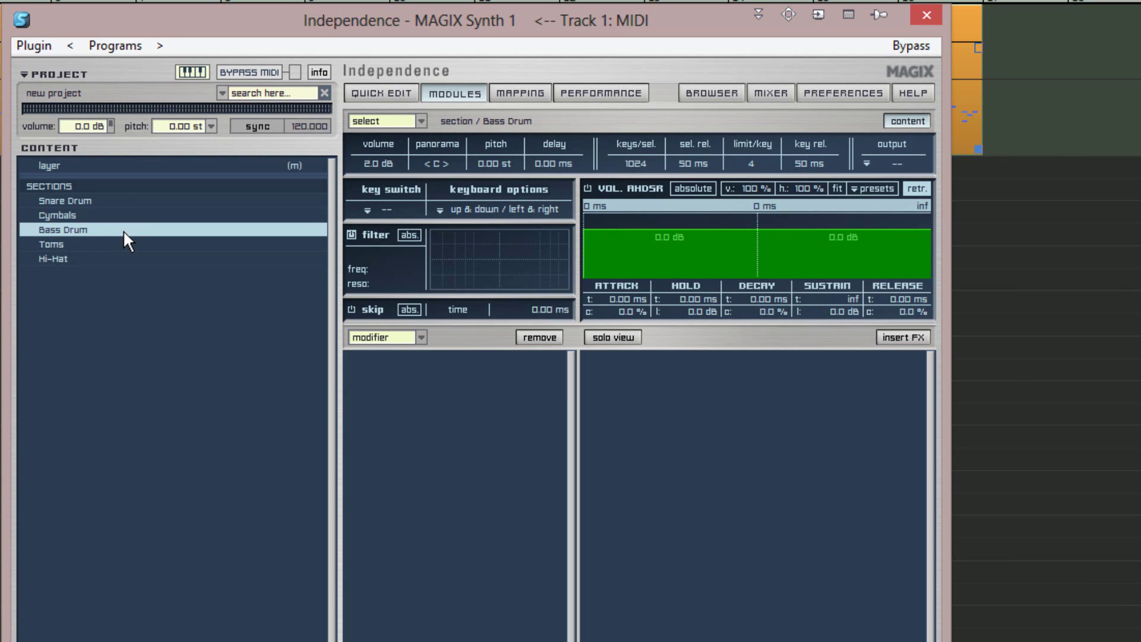
left_click(874, 163)
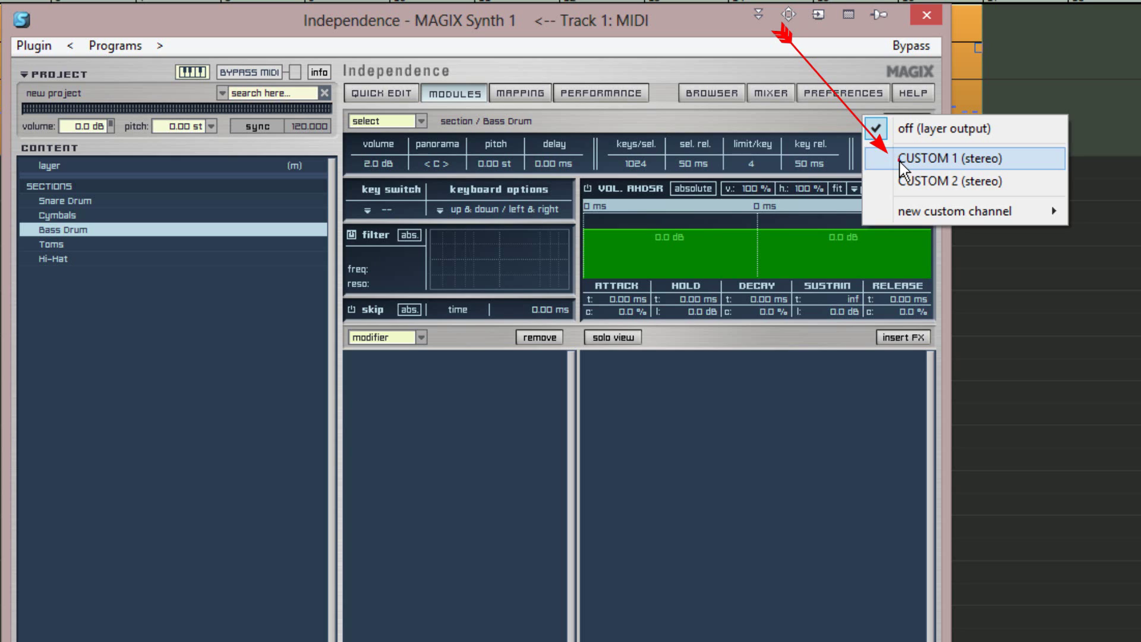
left_click(903, 160)
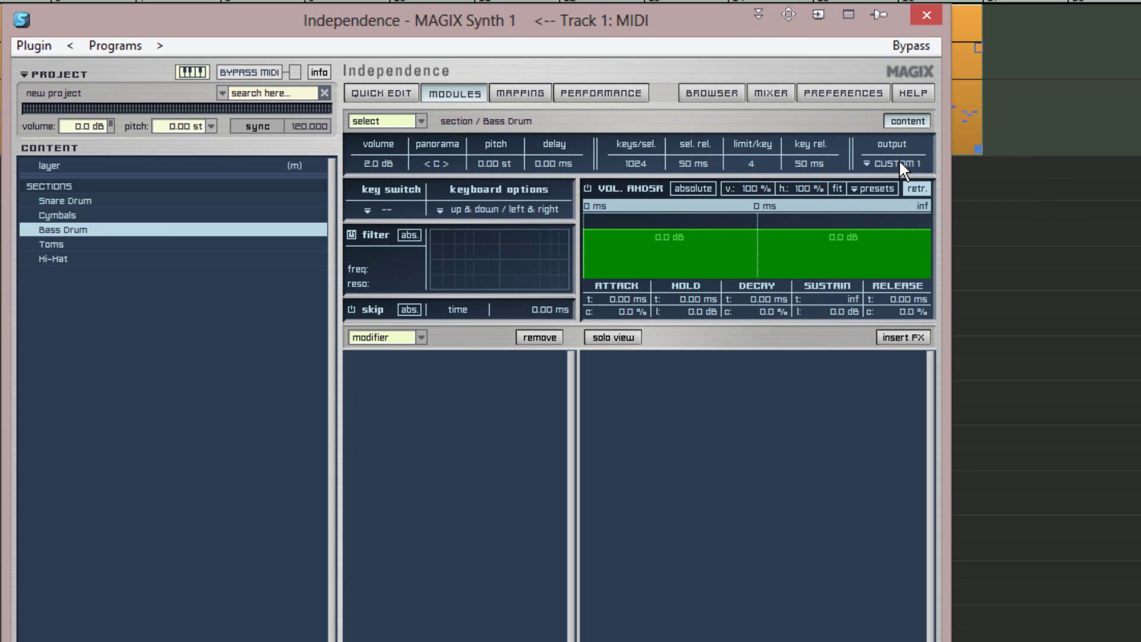
Route the Snare Drum section's output to CUSTOM 2
left_click(142, 200)
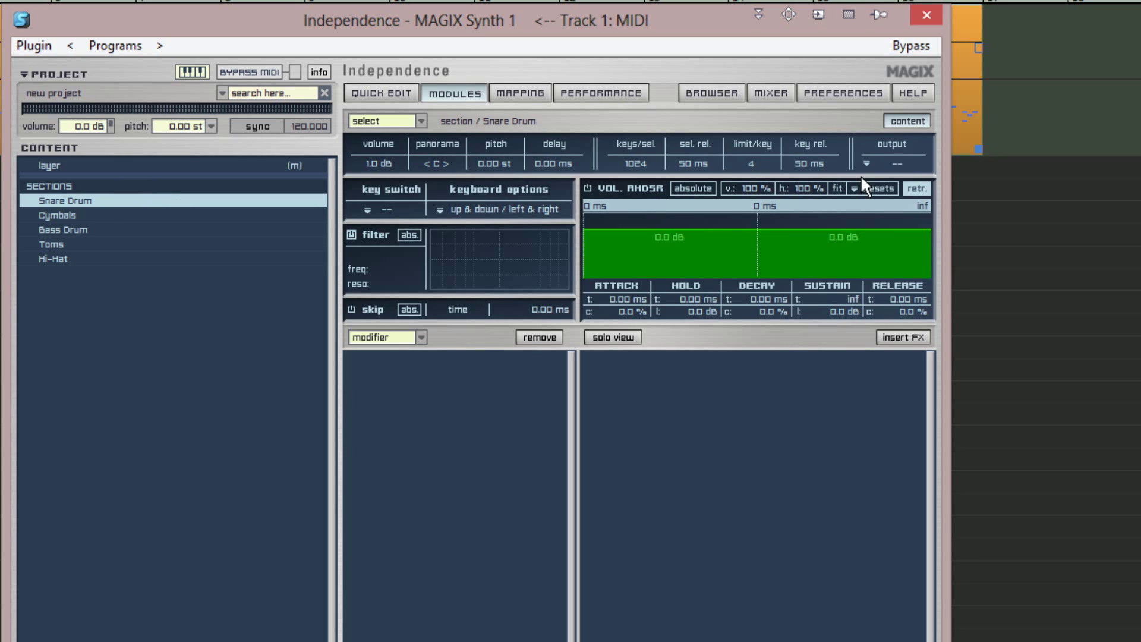
left_click(868, 161)
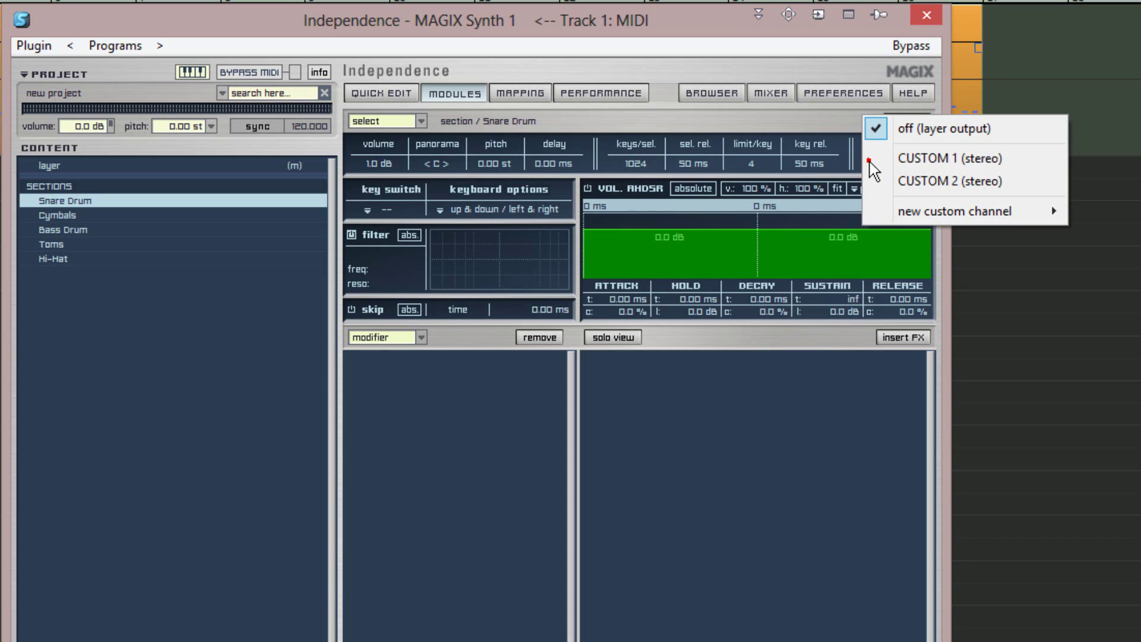
left_click(900, 181)
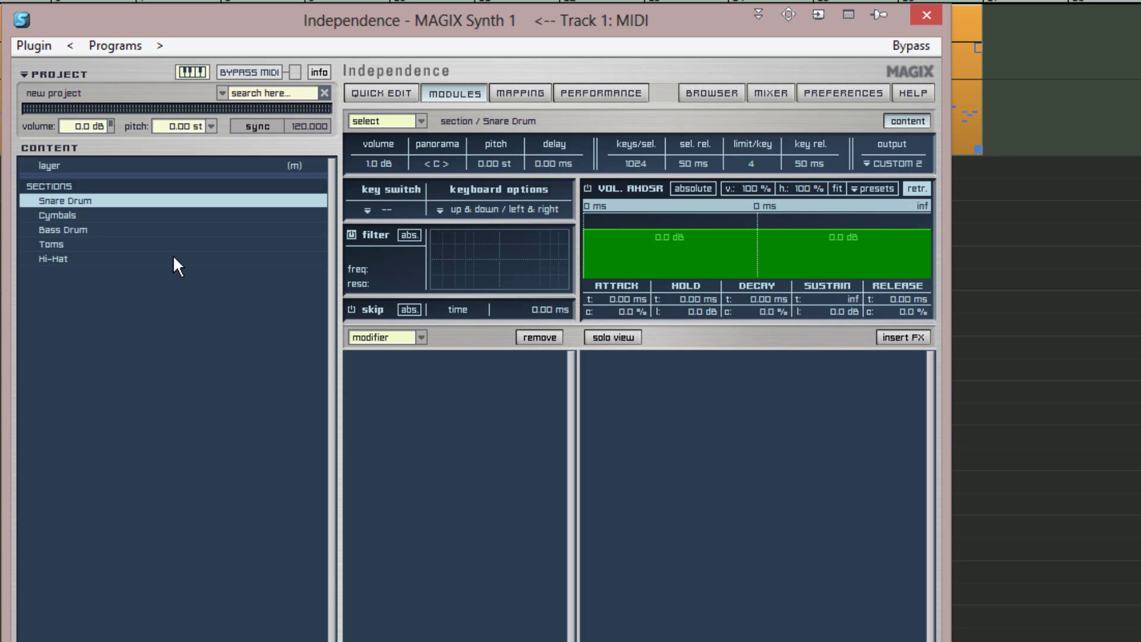
Give the Hi-Hat section a new stereo output, Custom 3
left_click(121, 257)
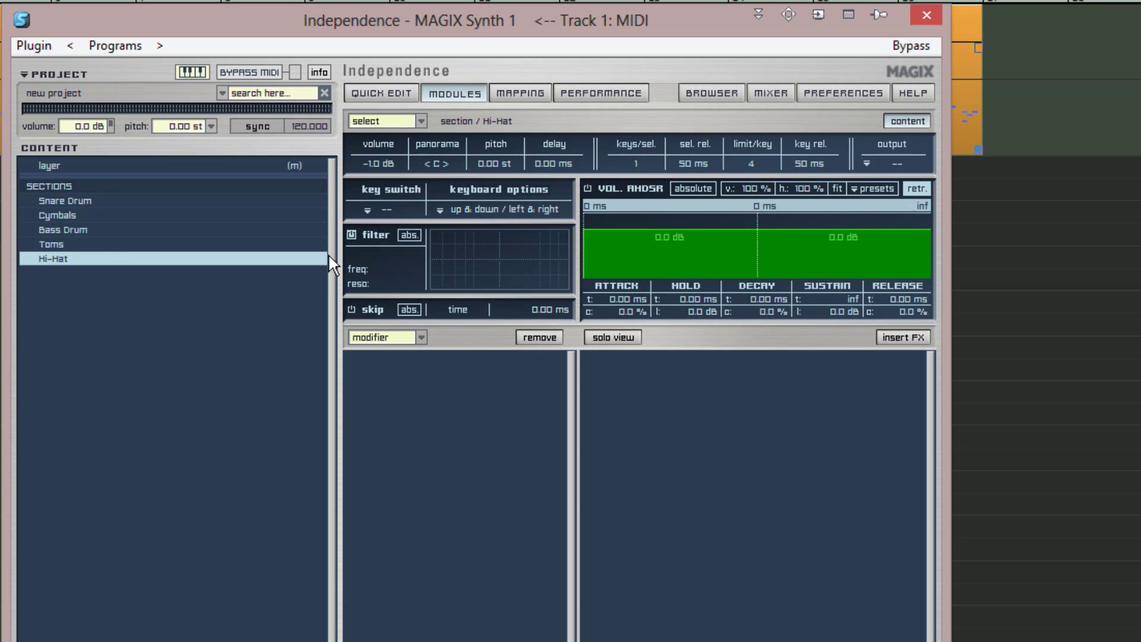
left_click(869, 160)
mouse_move(924, 211)
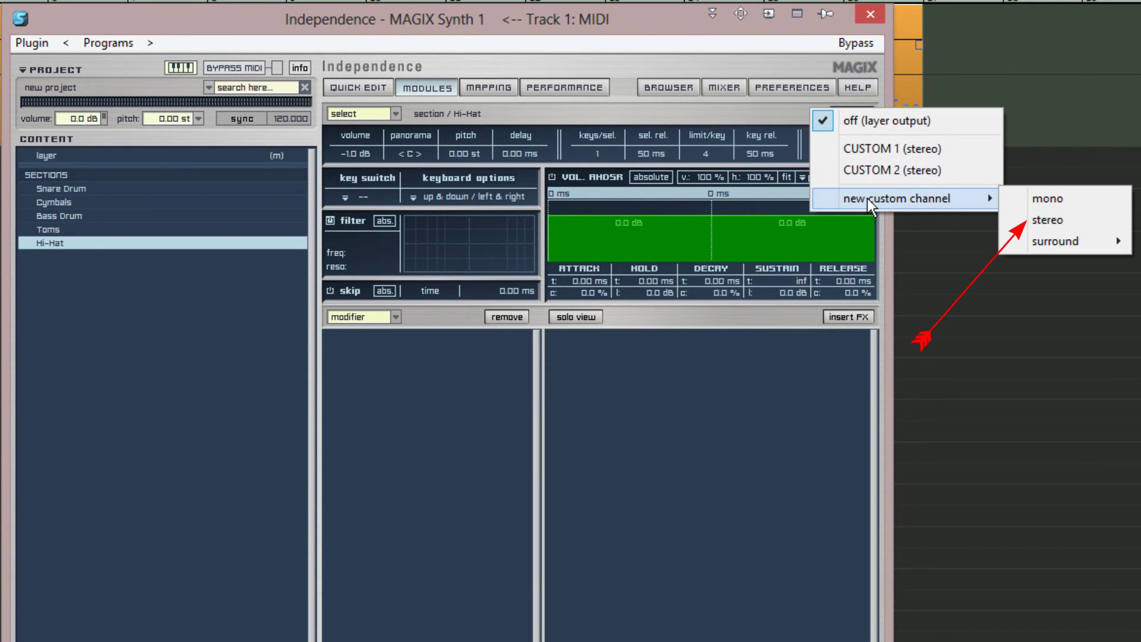
left_click(1028, 216)
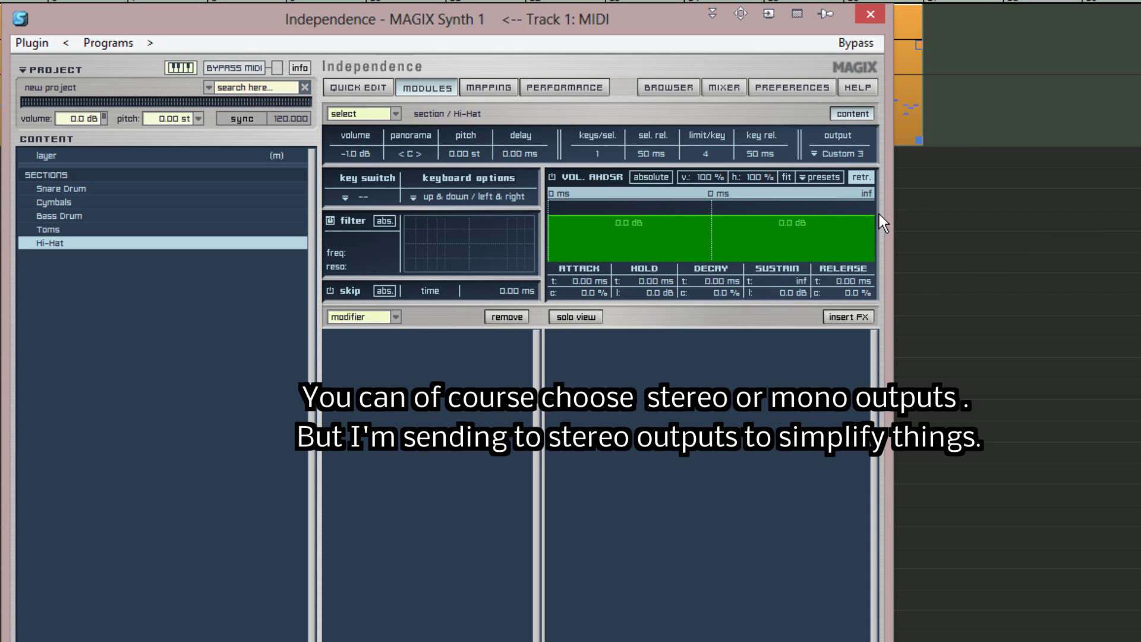
Give the Toms section a new stereo output, Custom 4
left_click(179, 229)
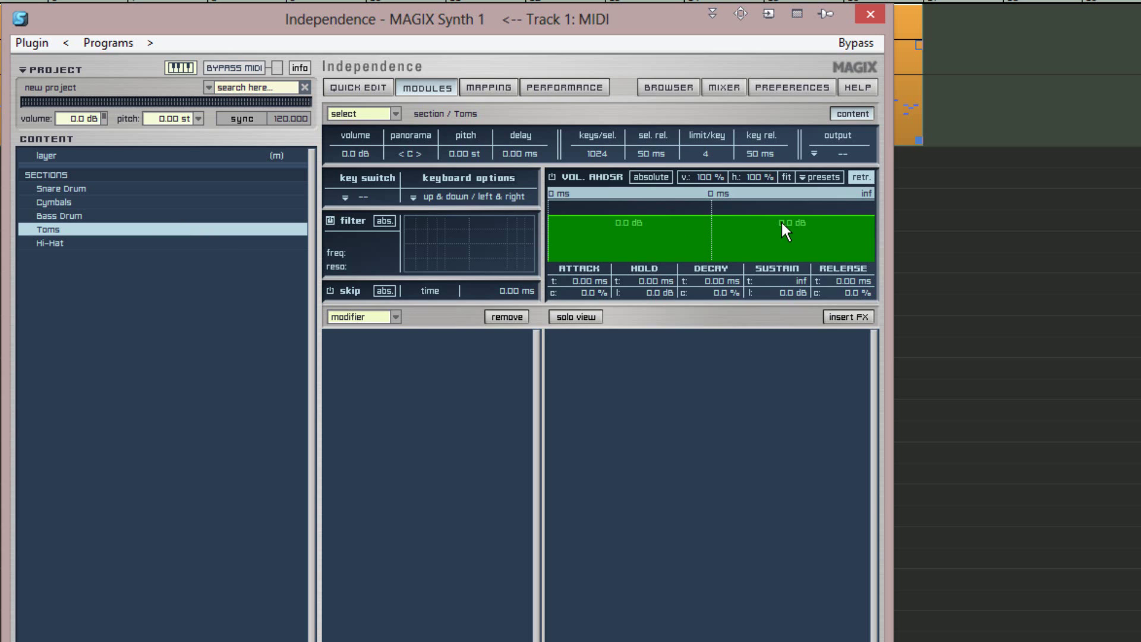
left_click(813, 151)
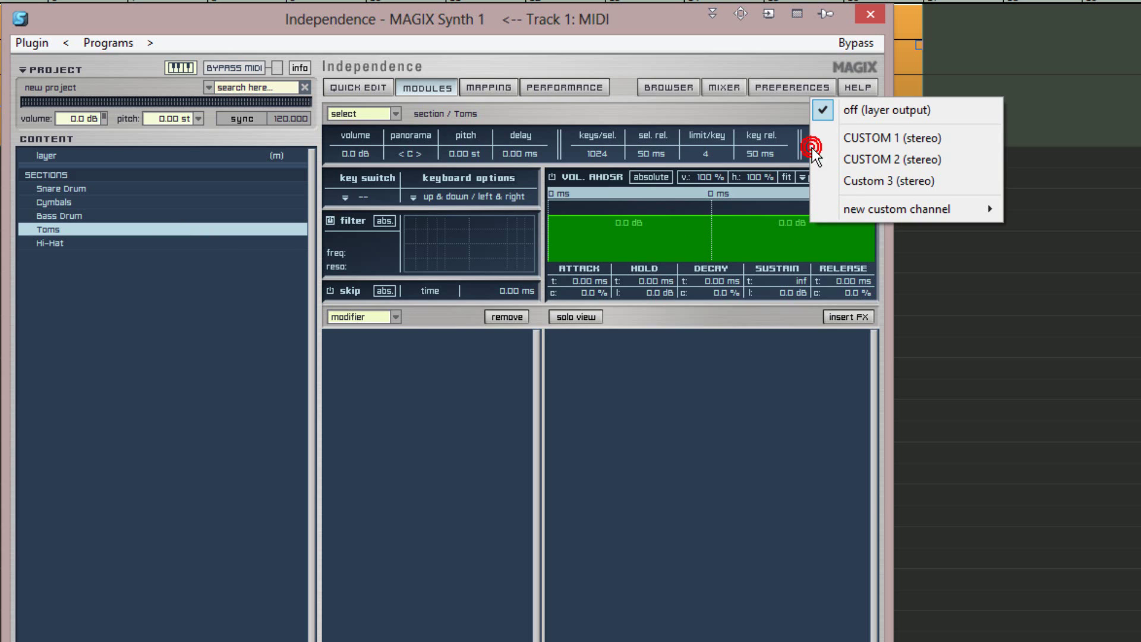
mouse_move(859, 211)
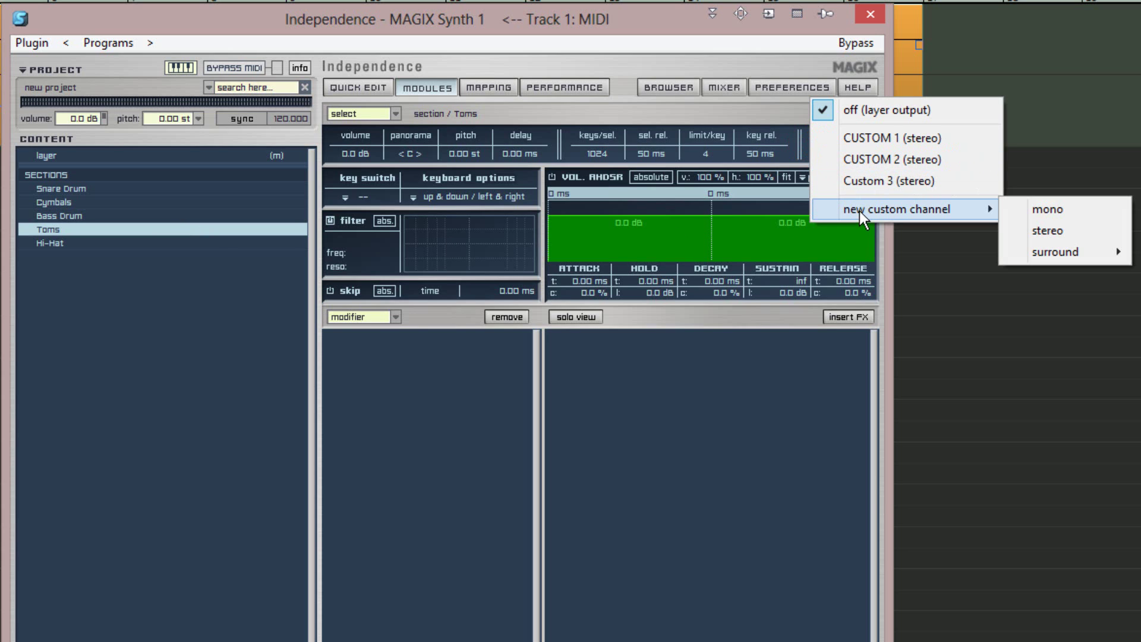
left_click(1053, 233)
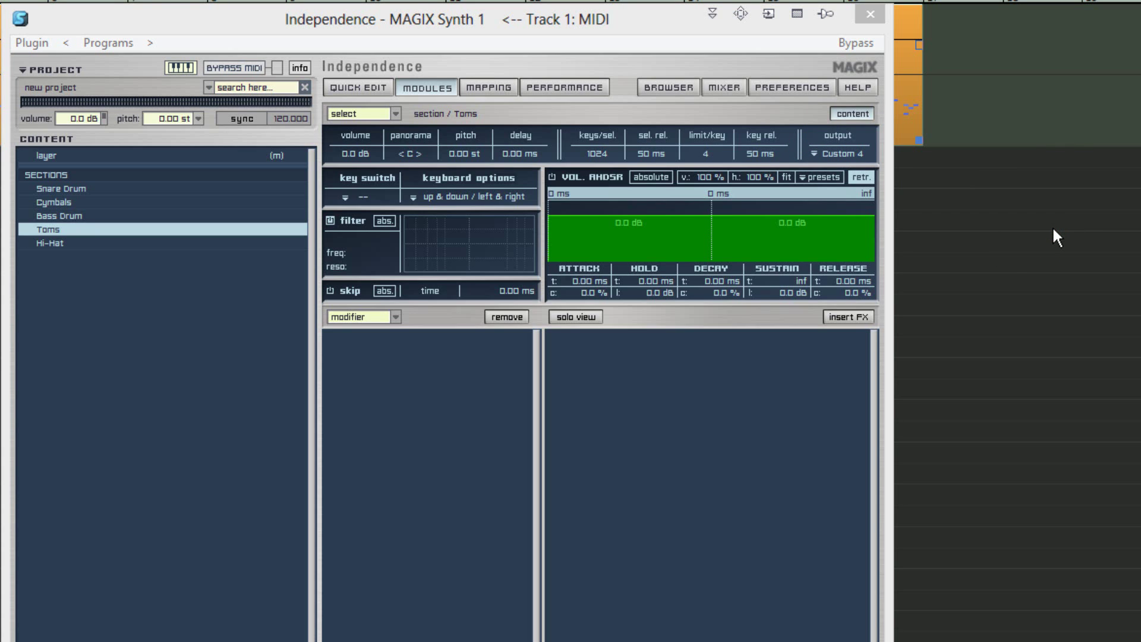
Give the Cymbals section a new stereo output, Custom 5
left_click(513, 272)
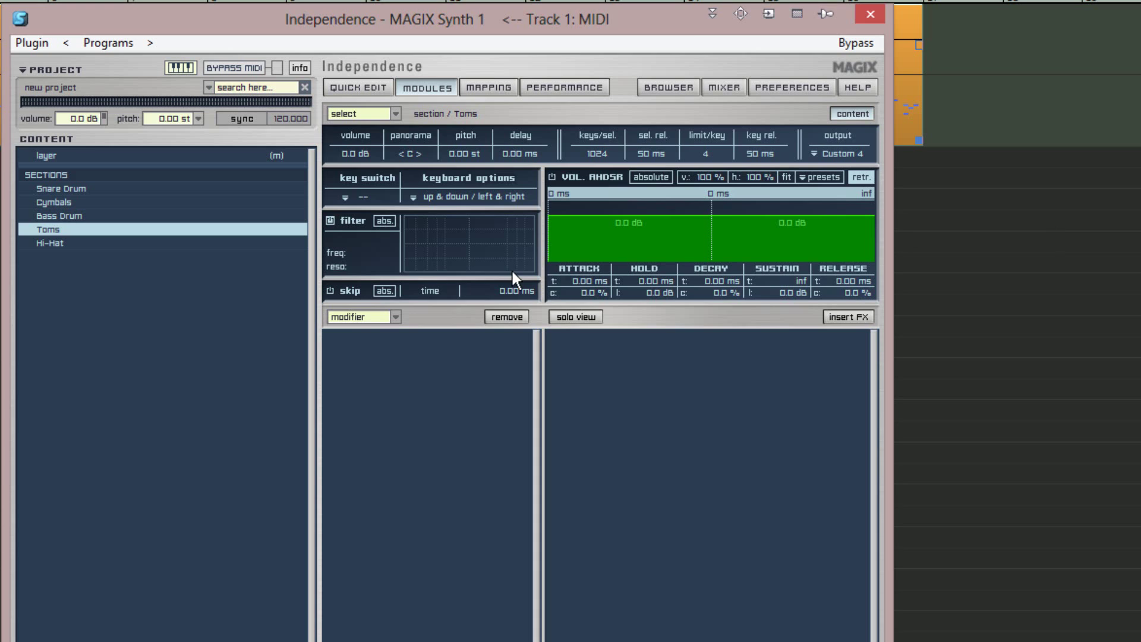
left_click(146, 202)
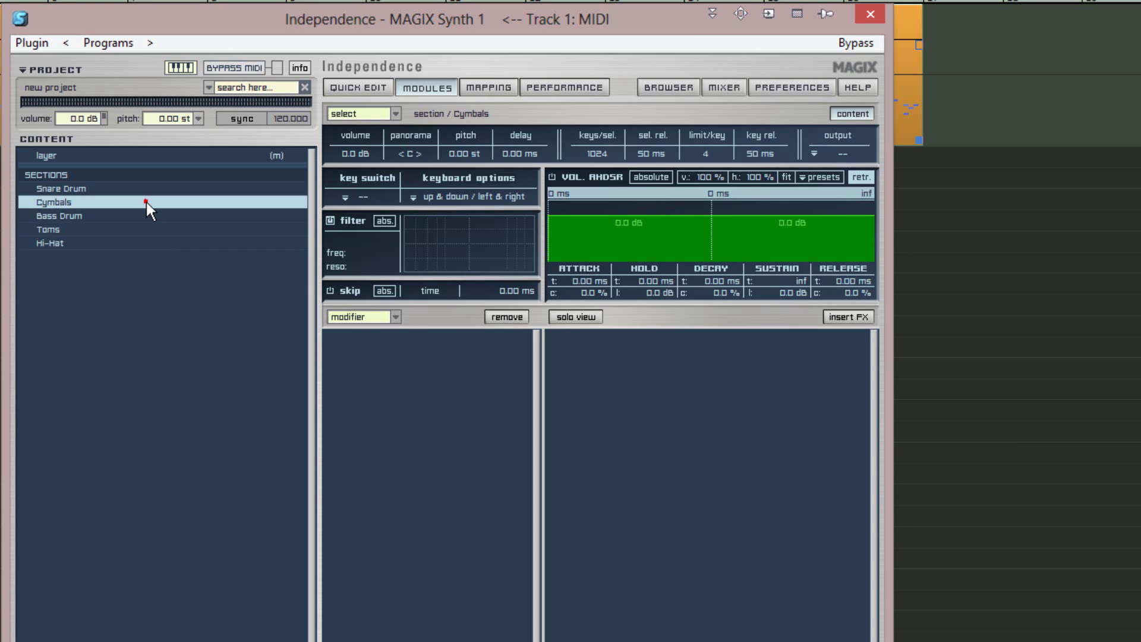
left_click(814, 153)
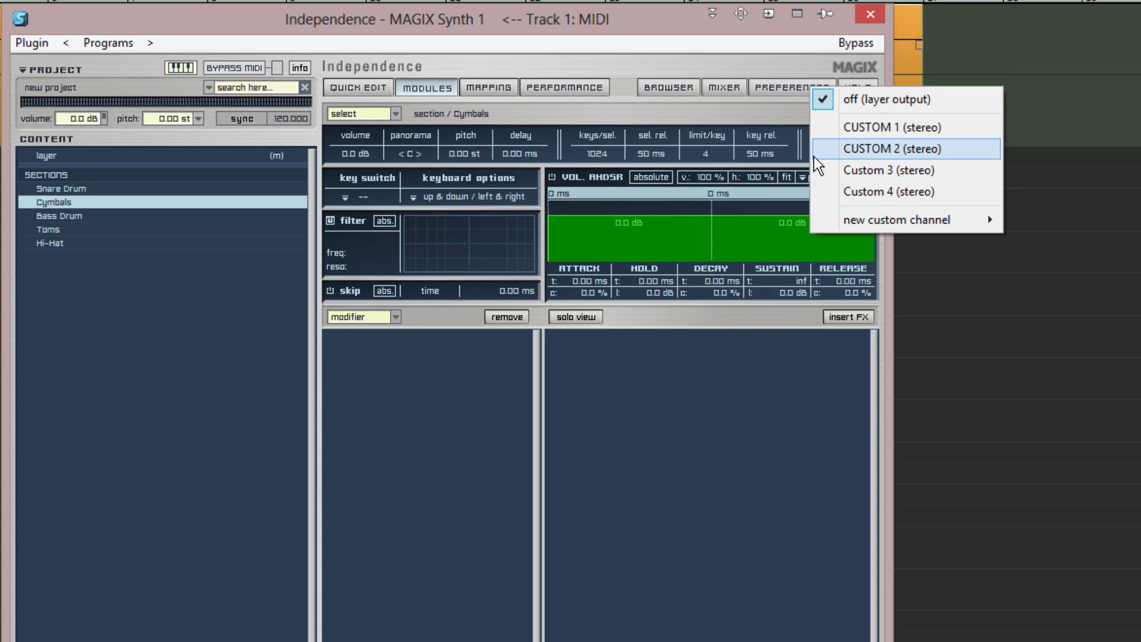
mouse_move(847, 220)
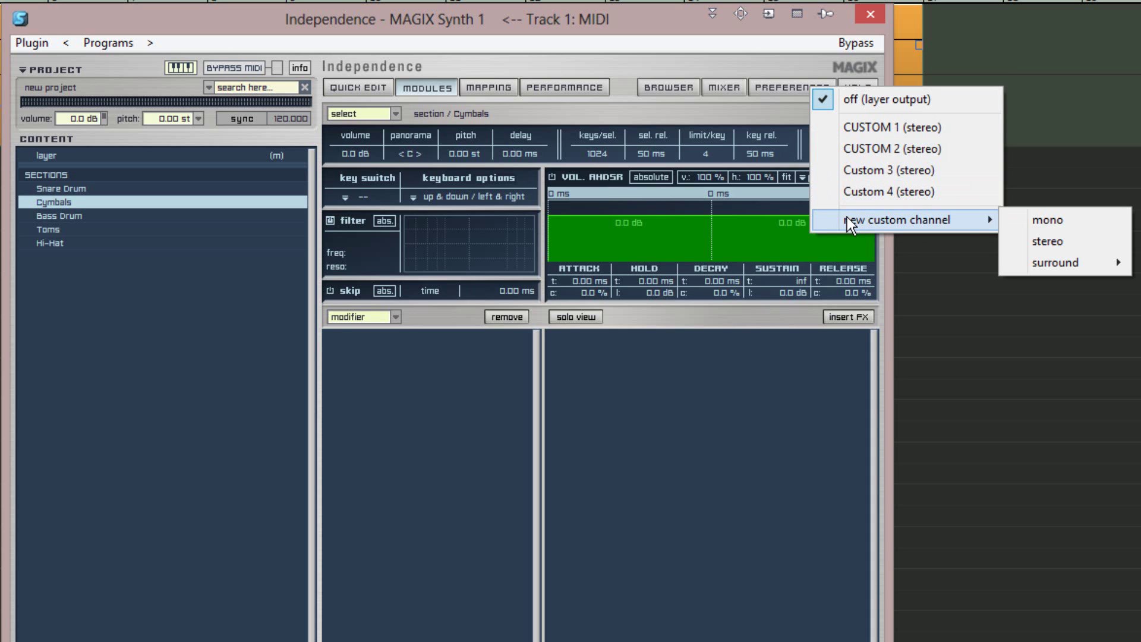
left_click(1049, 244)
left_click(1050, 244)
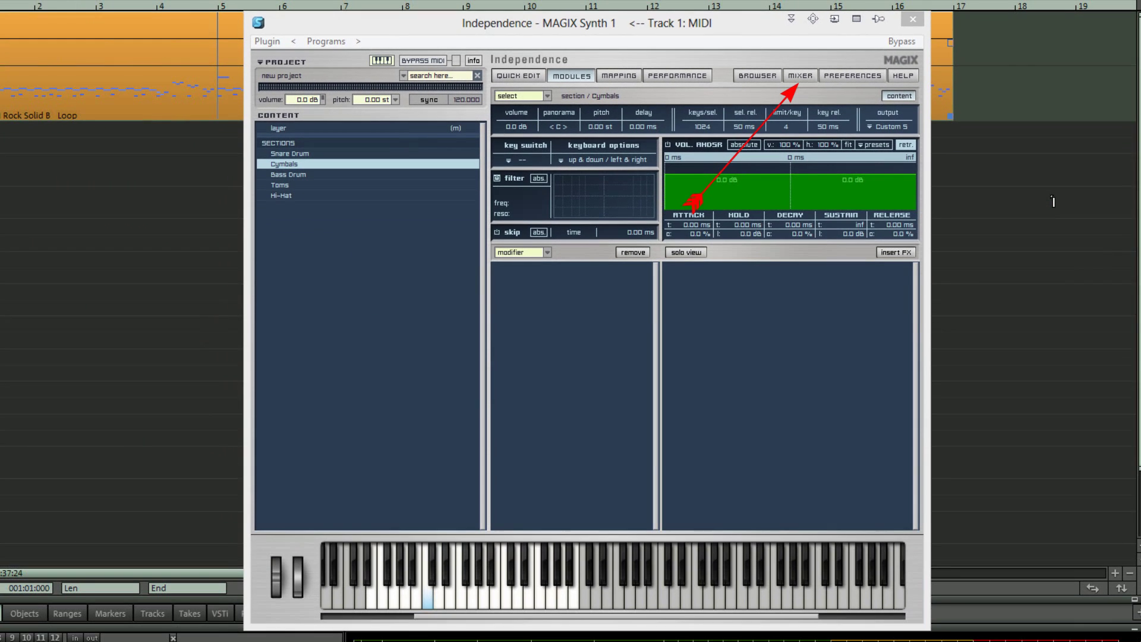
Switch Independence to its MIXER page showing the KICK, SNARE, HATS, TOMS and CYMBALS channels
left_click(801, 76)
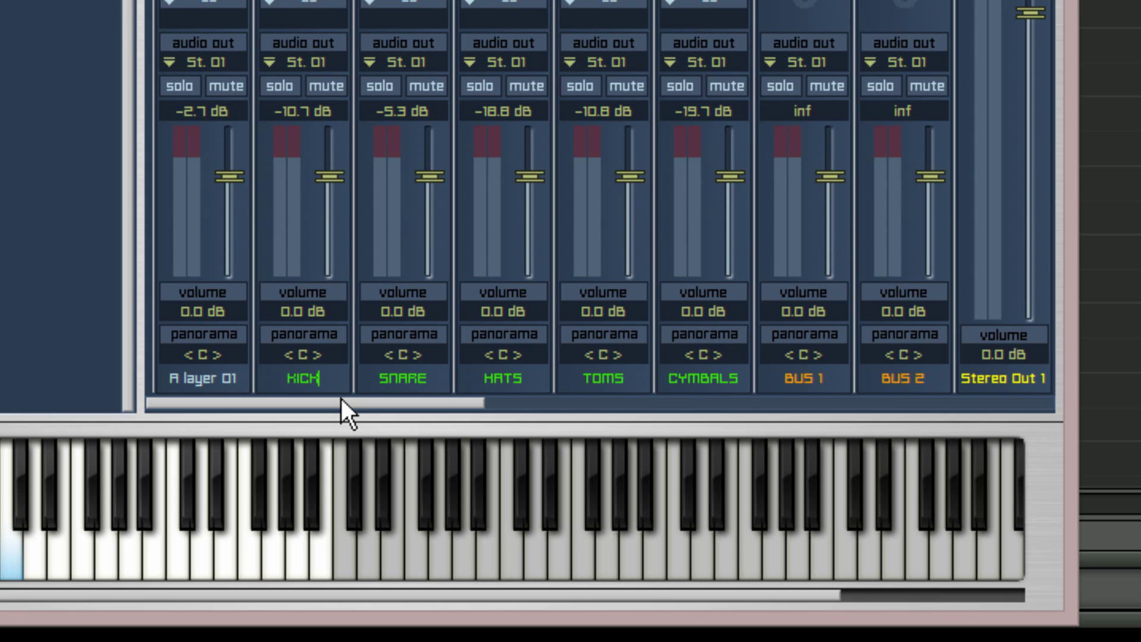
Keep Independence's KICK on Stereo Out 01 and send SNARE to Stereo Out 02
left_click(325, 63)
mouse_move(348, 122)
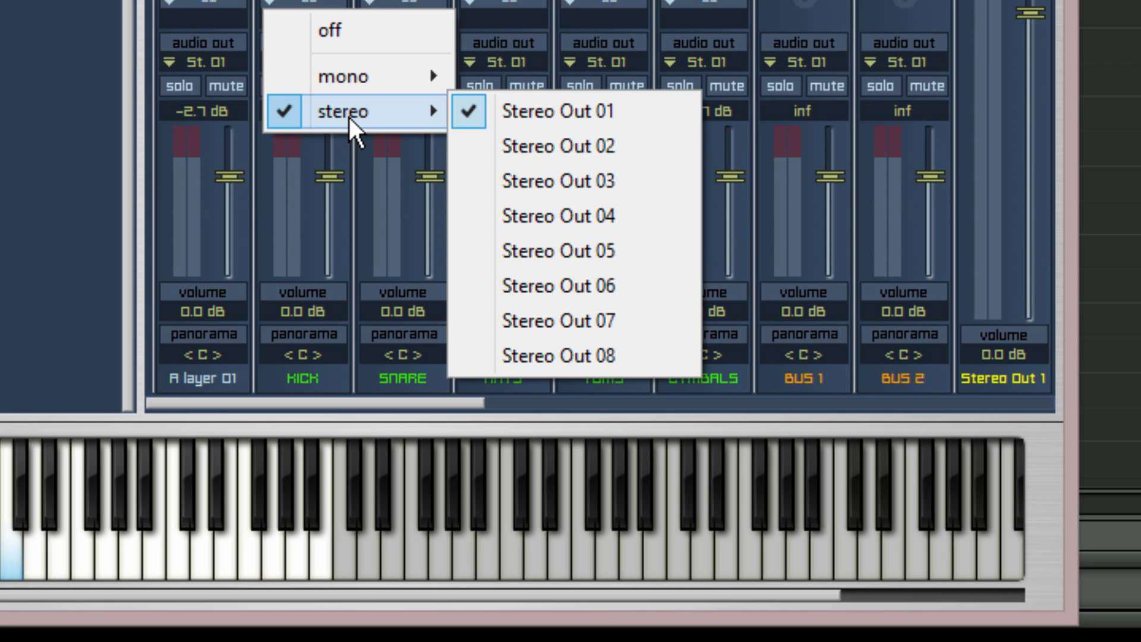
left_click(341, 157)
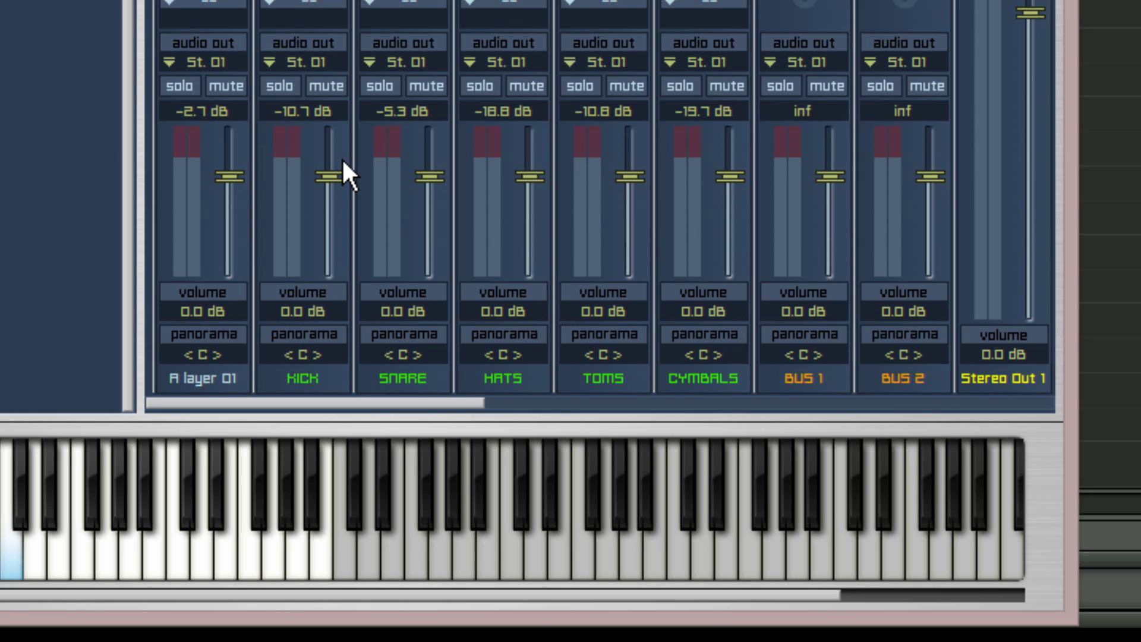
left_click(413, 60)
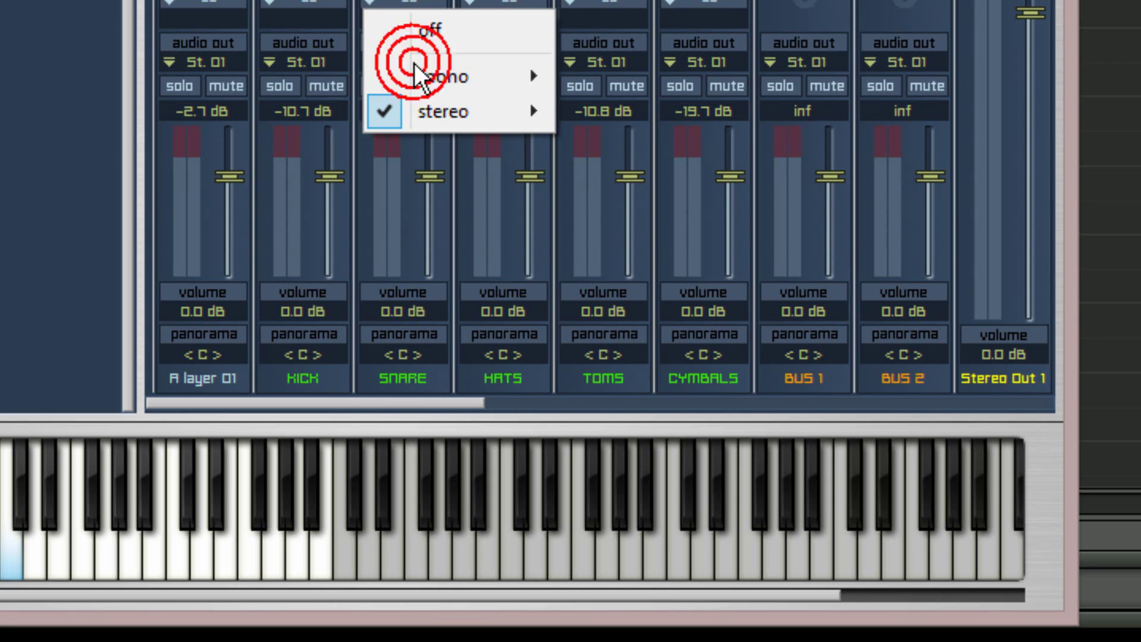
mouse_move(438, 118)
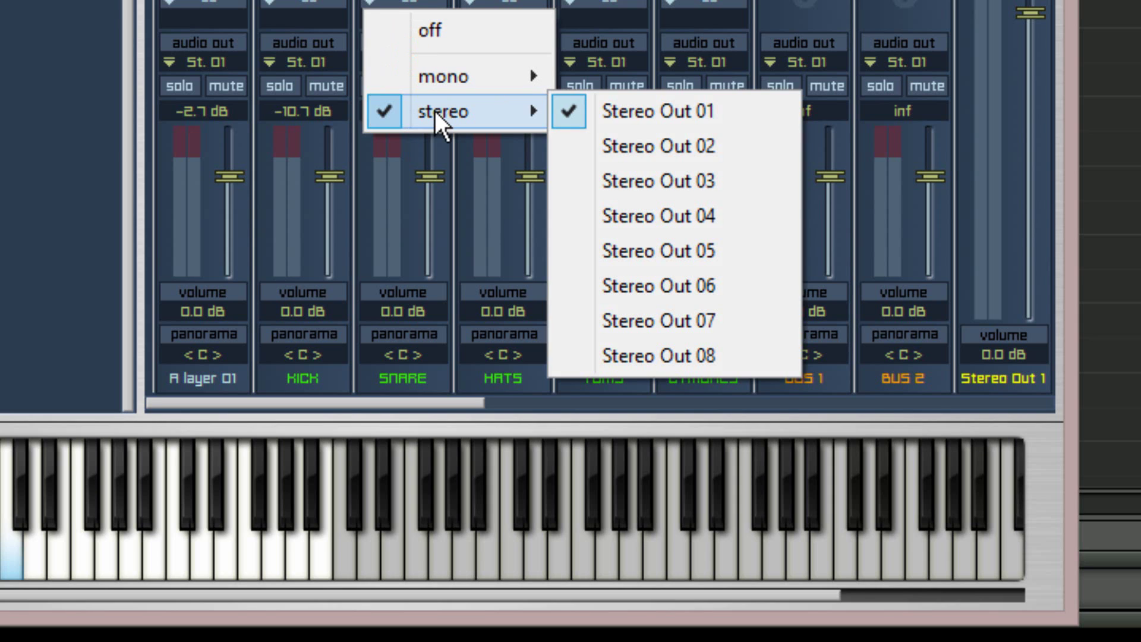
left_click(608, 145)
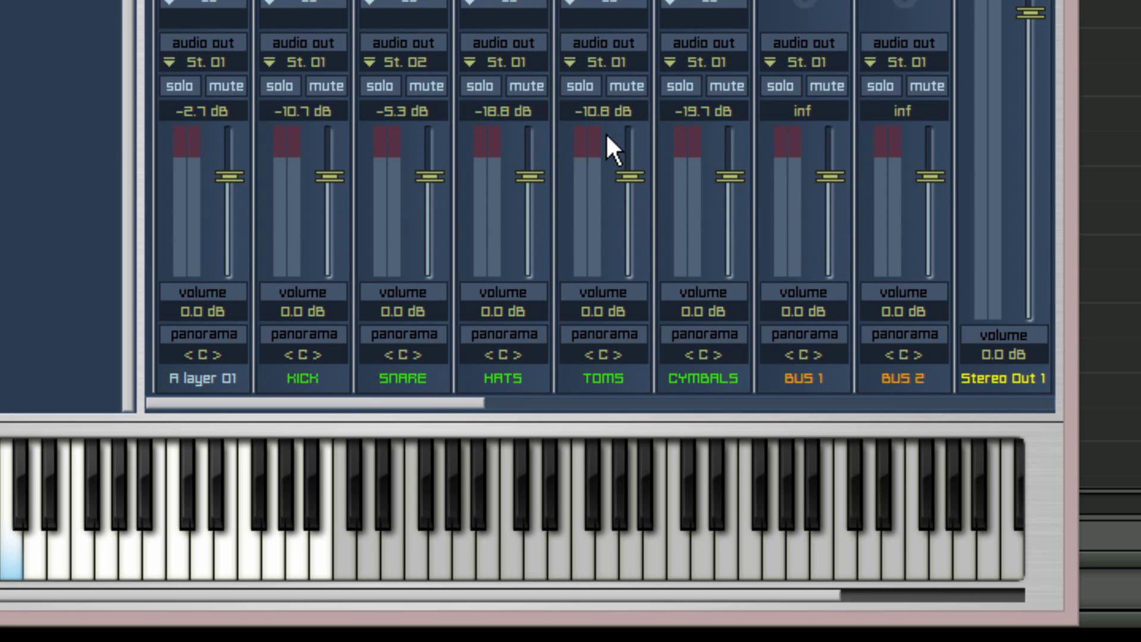
Send HATS, TOMS and CYMBALS to Stereo Out 03, 04 and 05 respectively
left_click(518, 63)
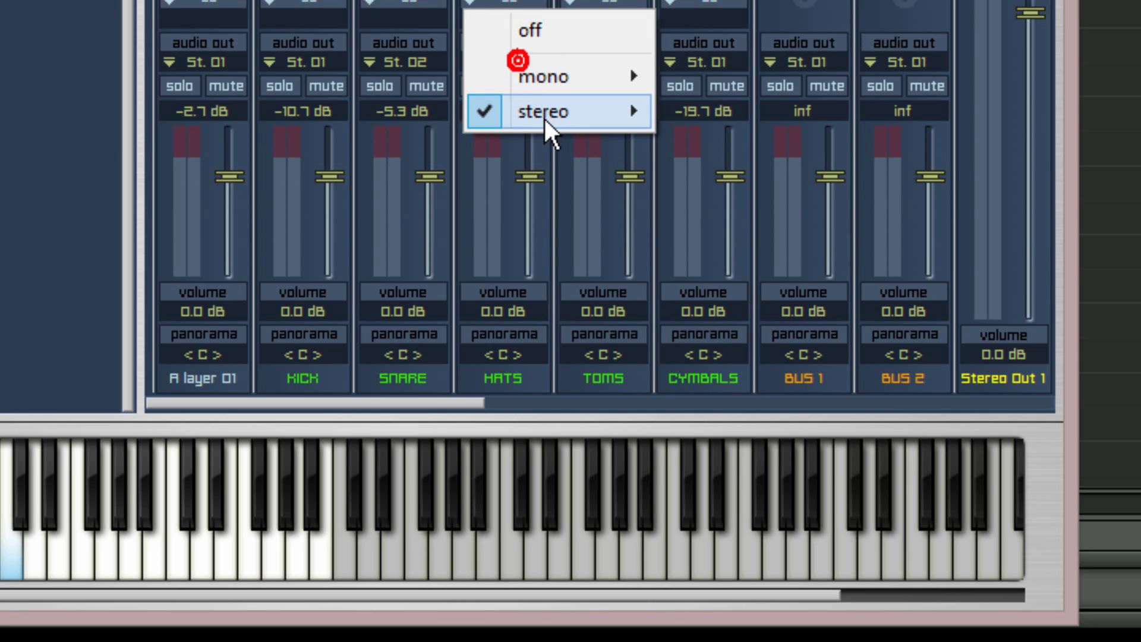
mouse_move(548, 119)
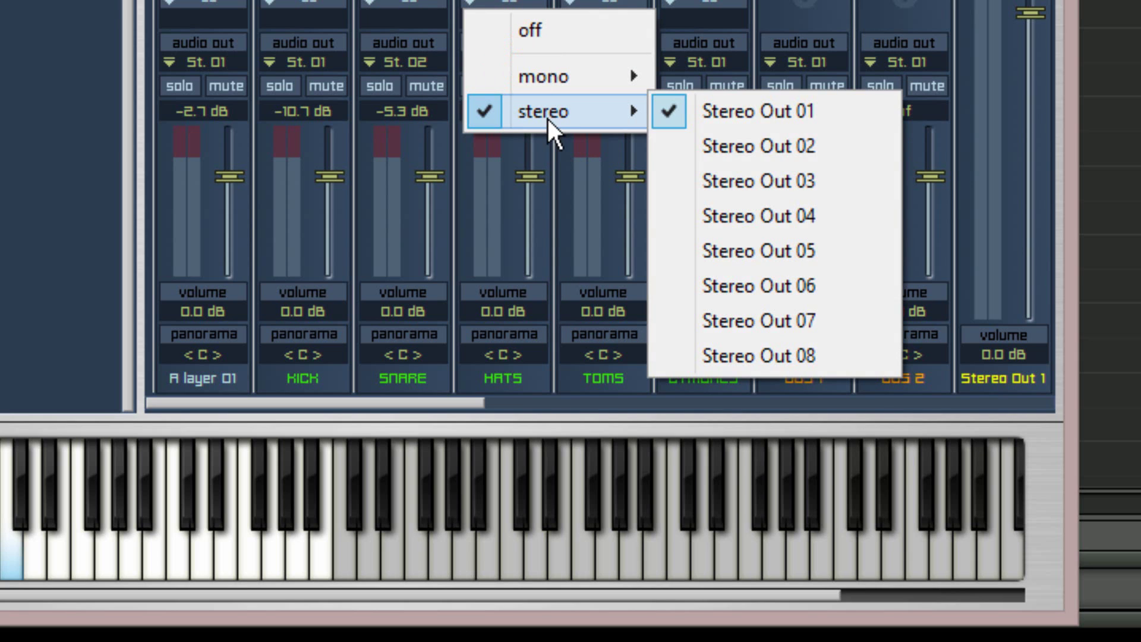
left_click(711, 181)
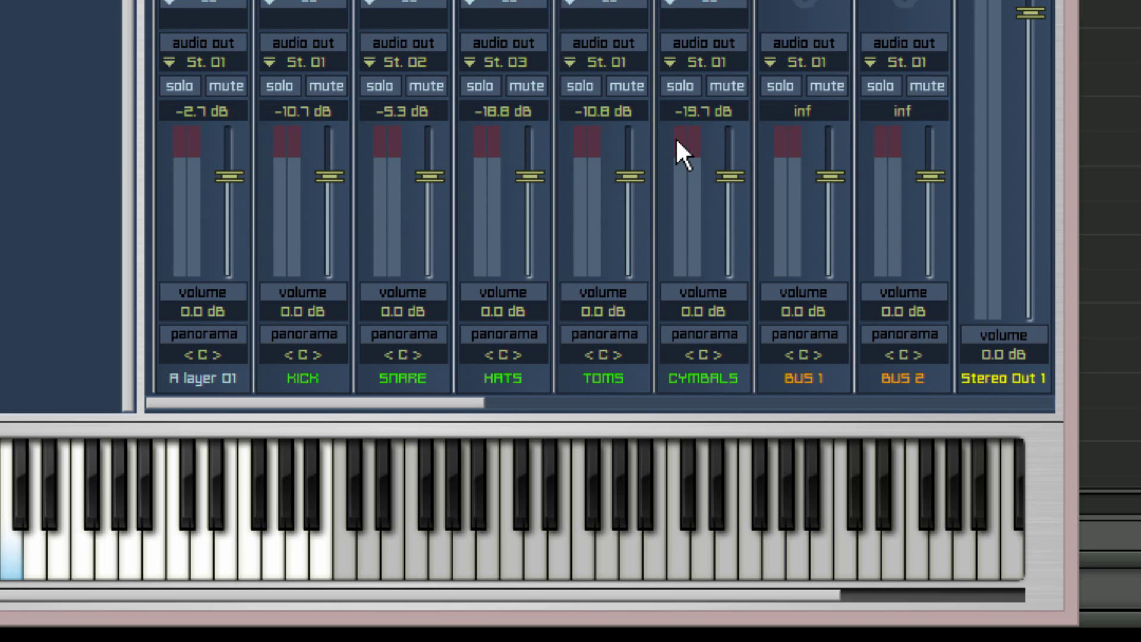
left_click(616, 60)
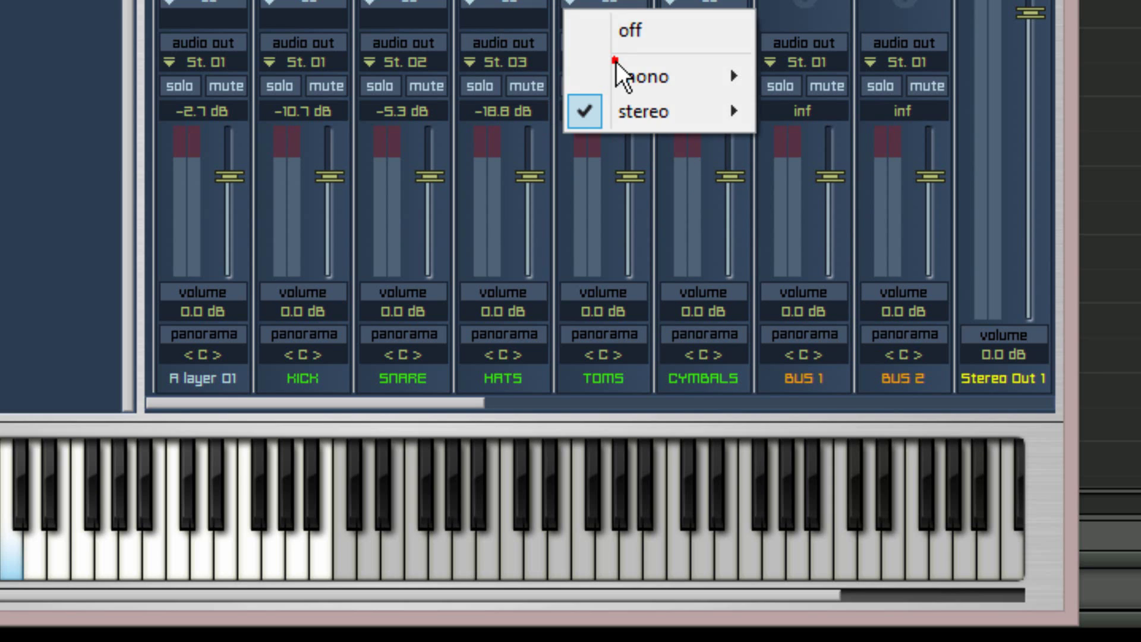
mouse_move(636, 113)
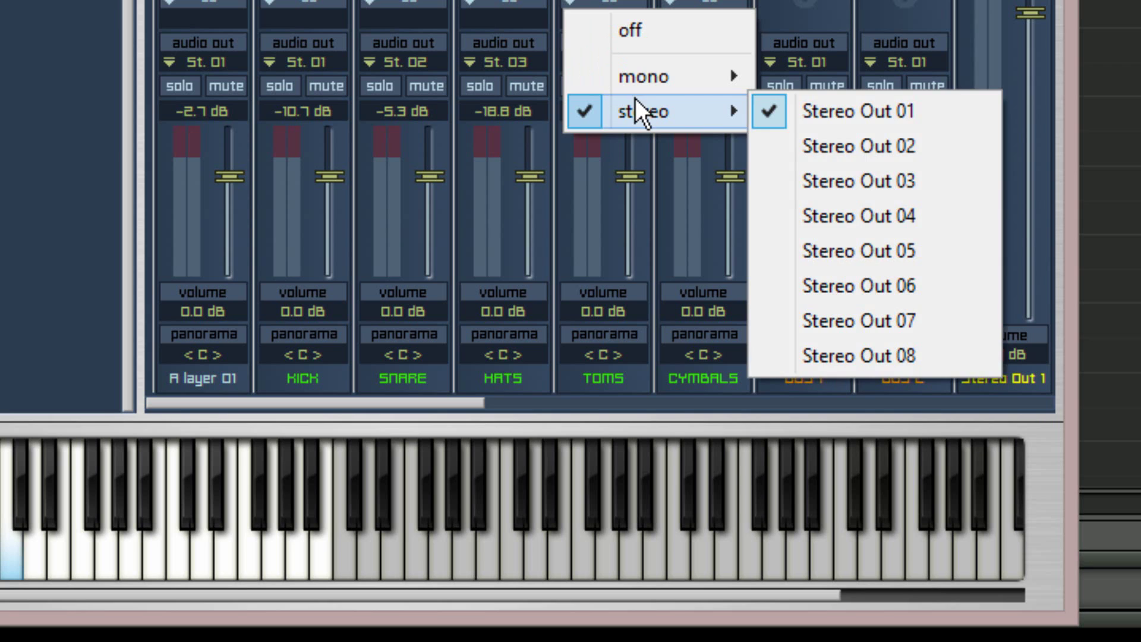
left_click(815, 217)
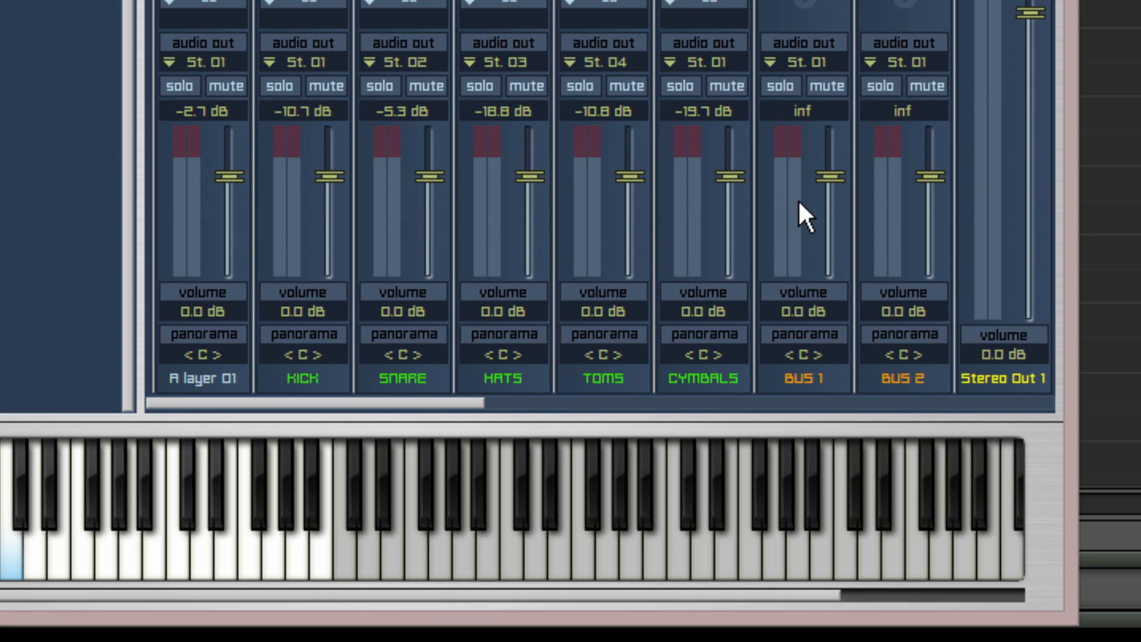
left_click(718, 70)
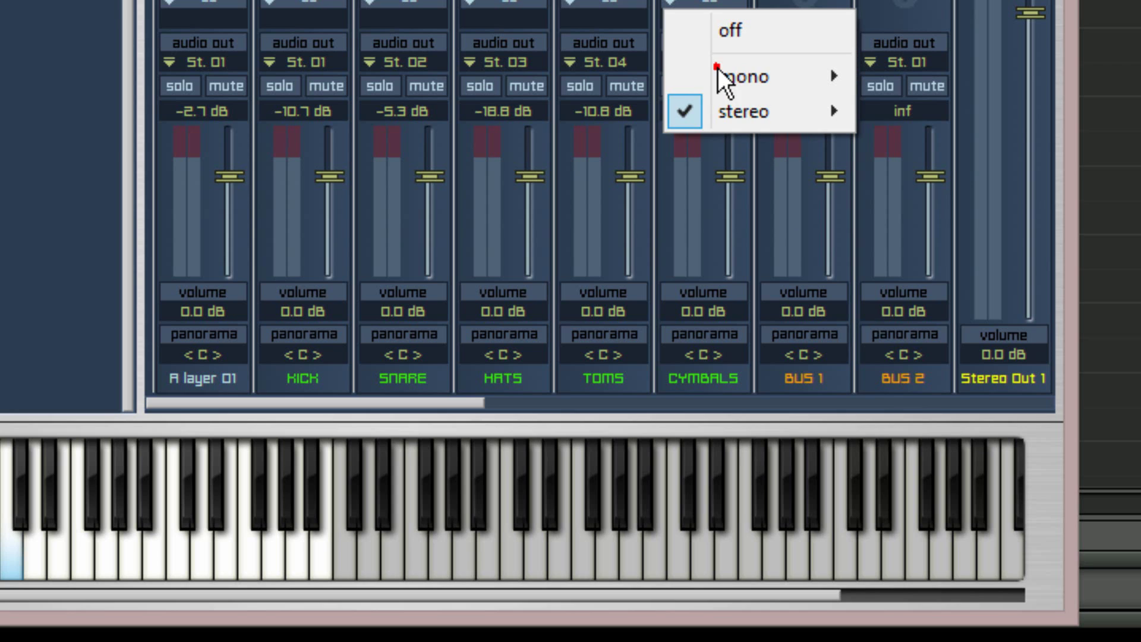
mouse_move(737, 110)
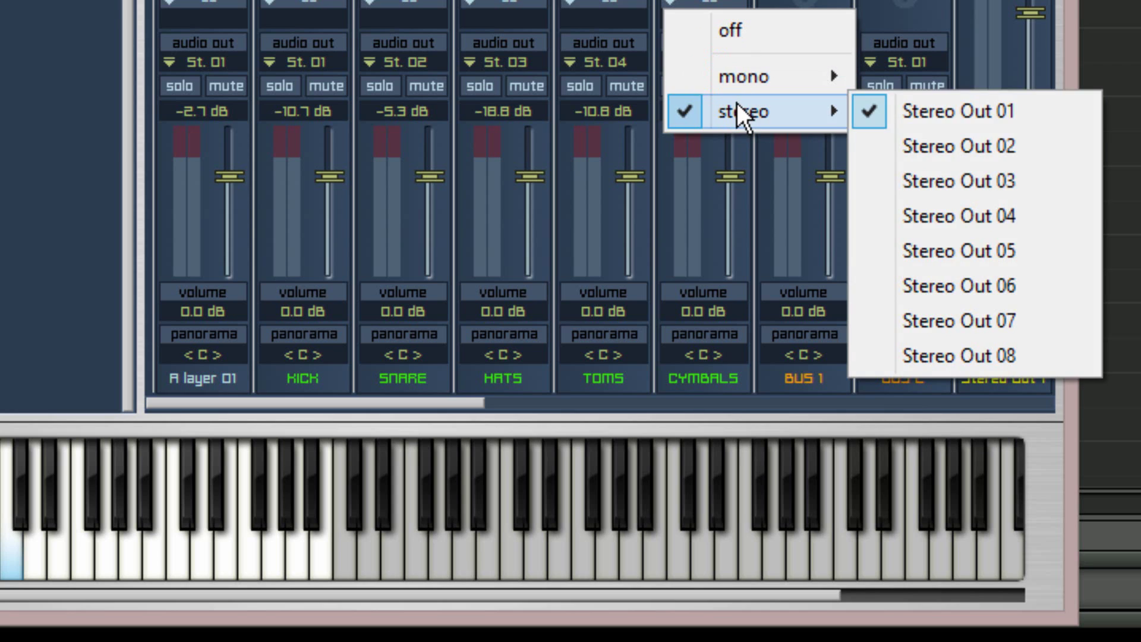
left_click(940, 252)
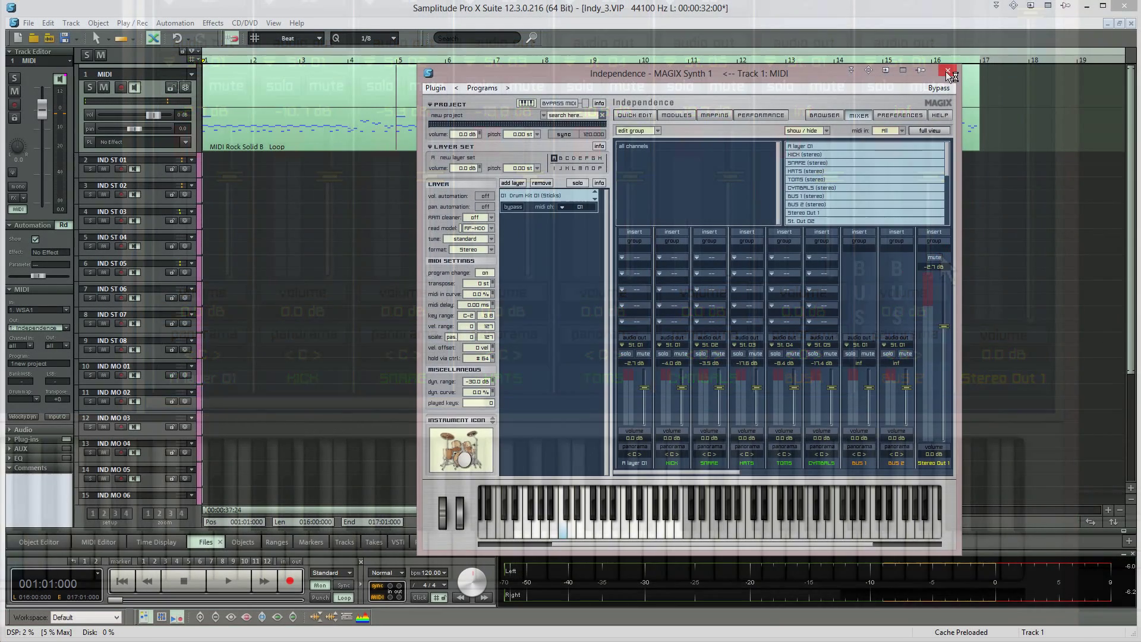
Close the Independence window and rename tracks 2 and 3 to Kick and Snare
left_click(948, 76)
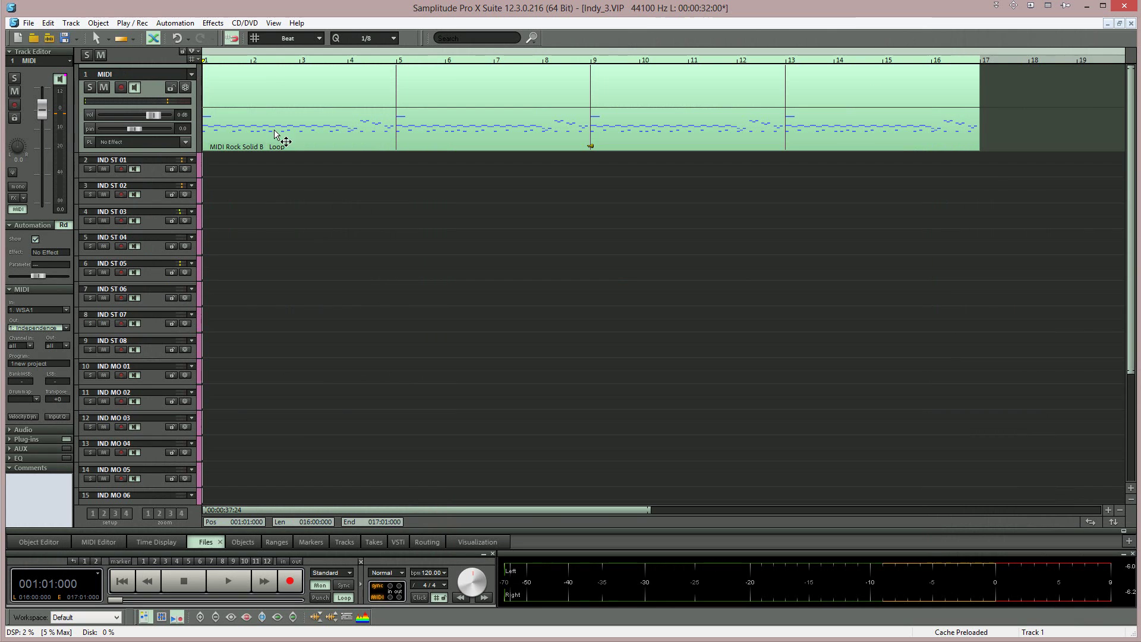
left_click(138, 162)
double_click(138, 162)
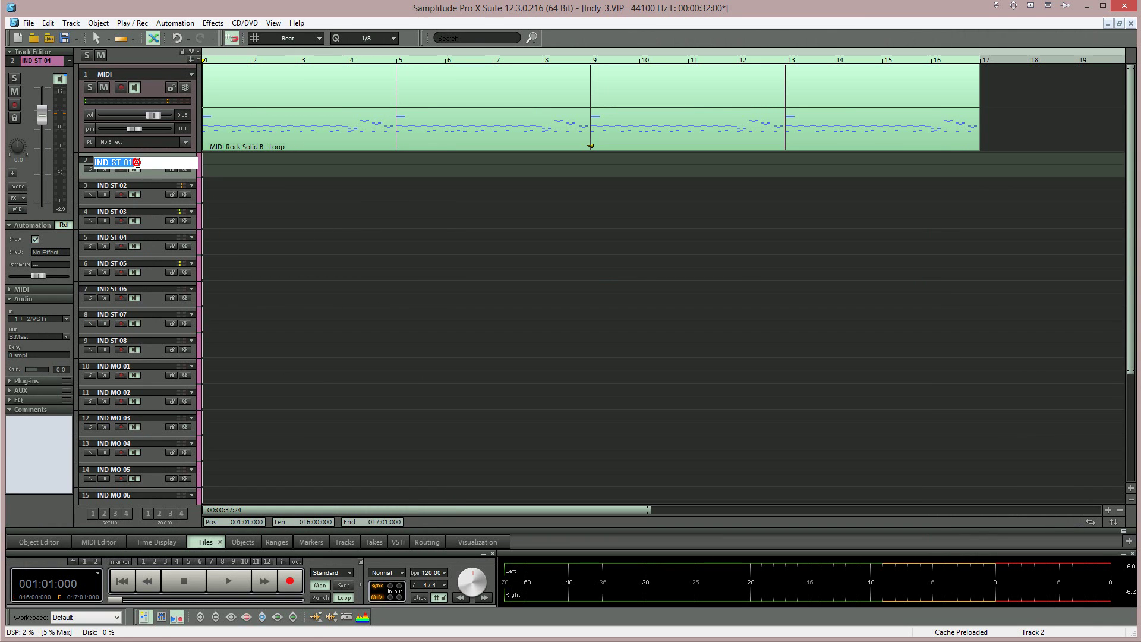
type("Kick")
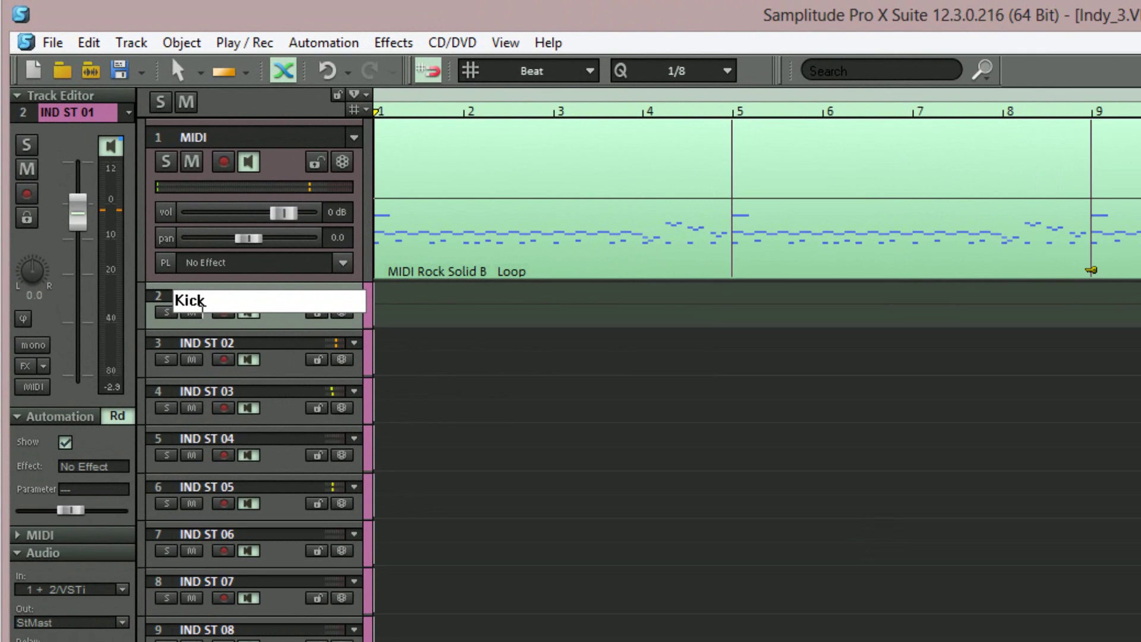
left_click(208, 344)
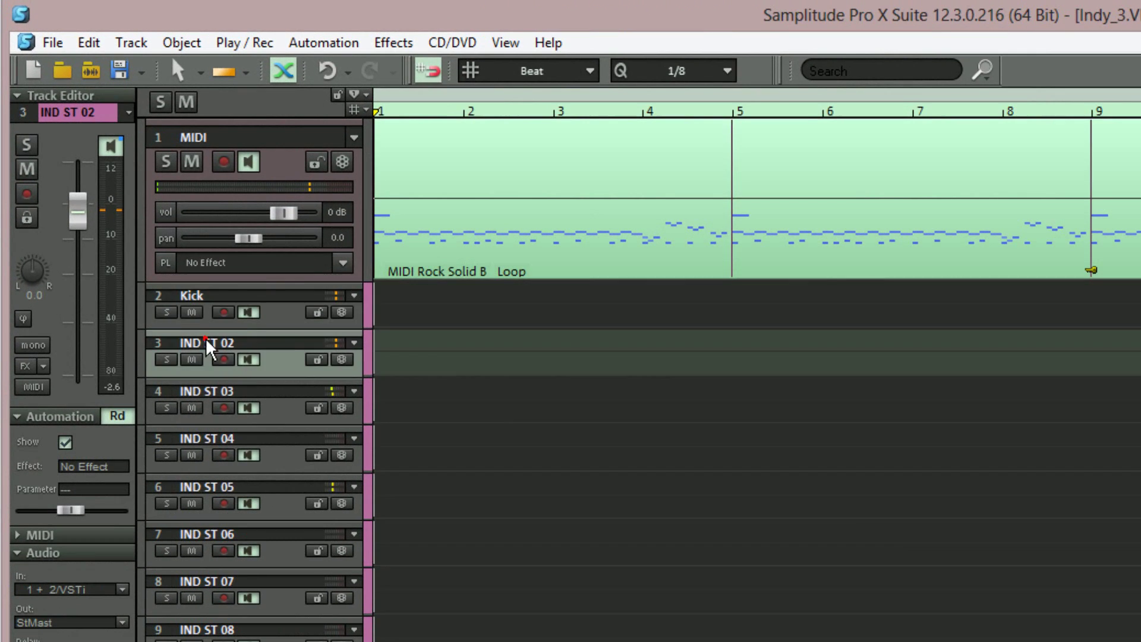
double_click(208, 345)
type("Snare")
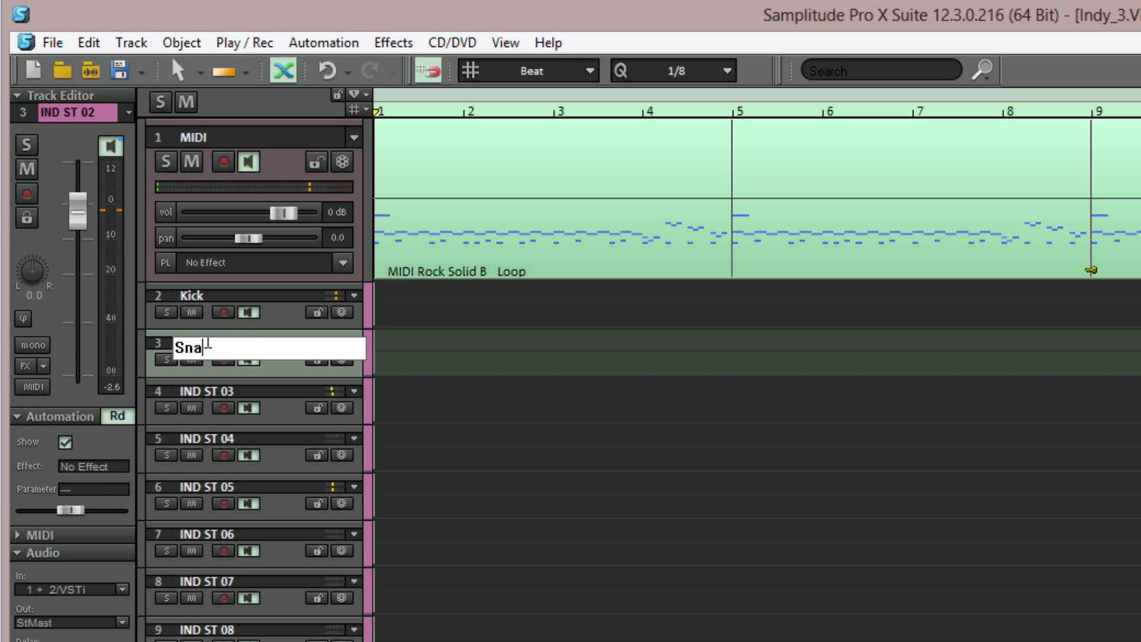
Rename tracks 4, 5 and 6 to Hats, Toms and Cymbals
double_click(205, 391)
type("Hats")
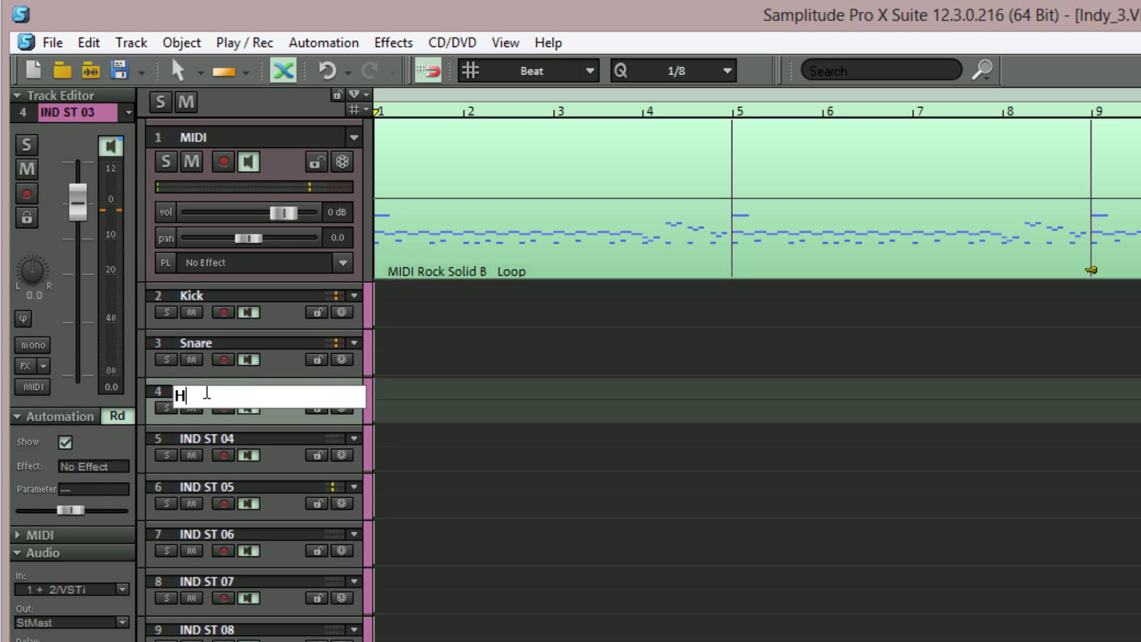
double_click(227, 441)
type("Toms")
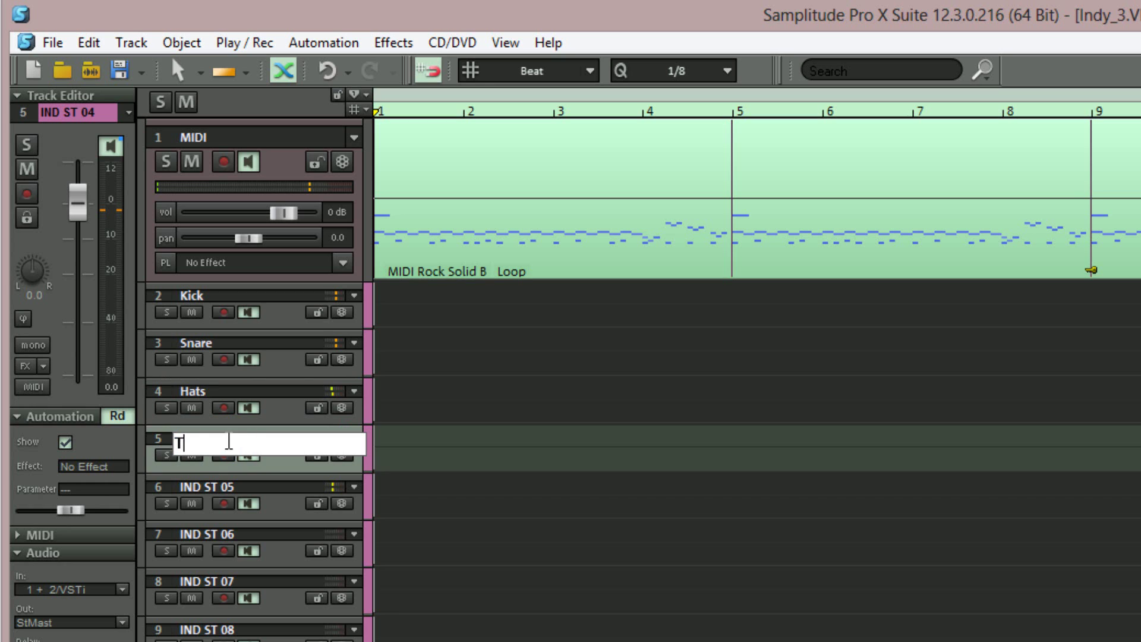
double_click(225, 488)
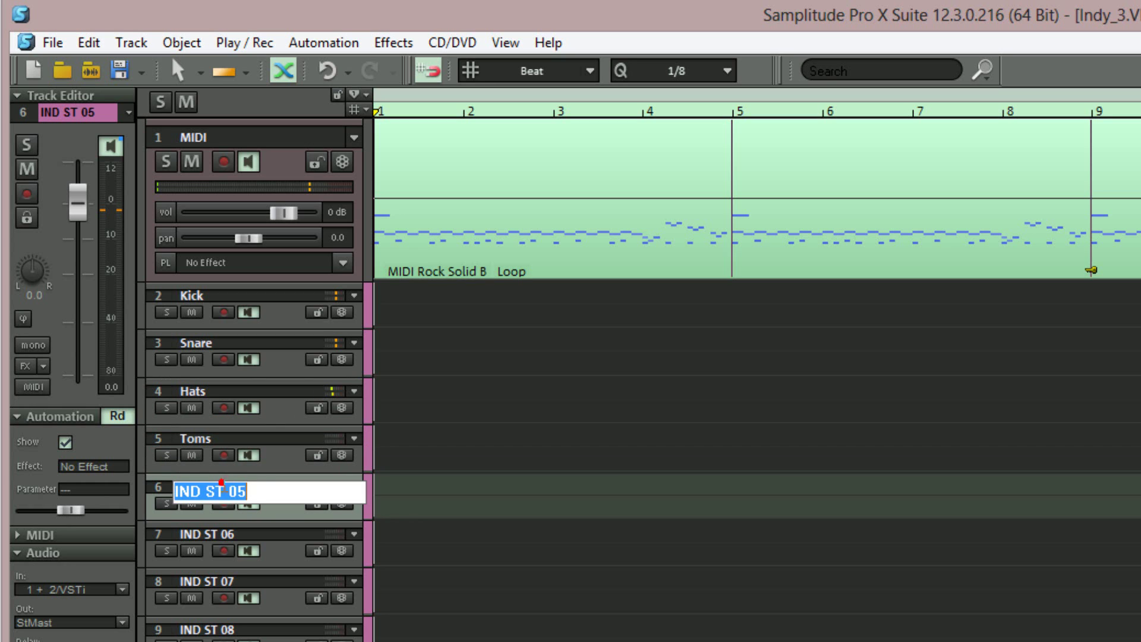
type("Cymbals")
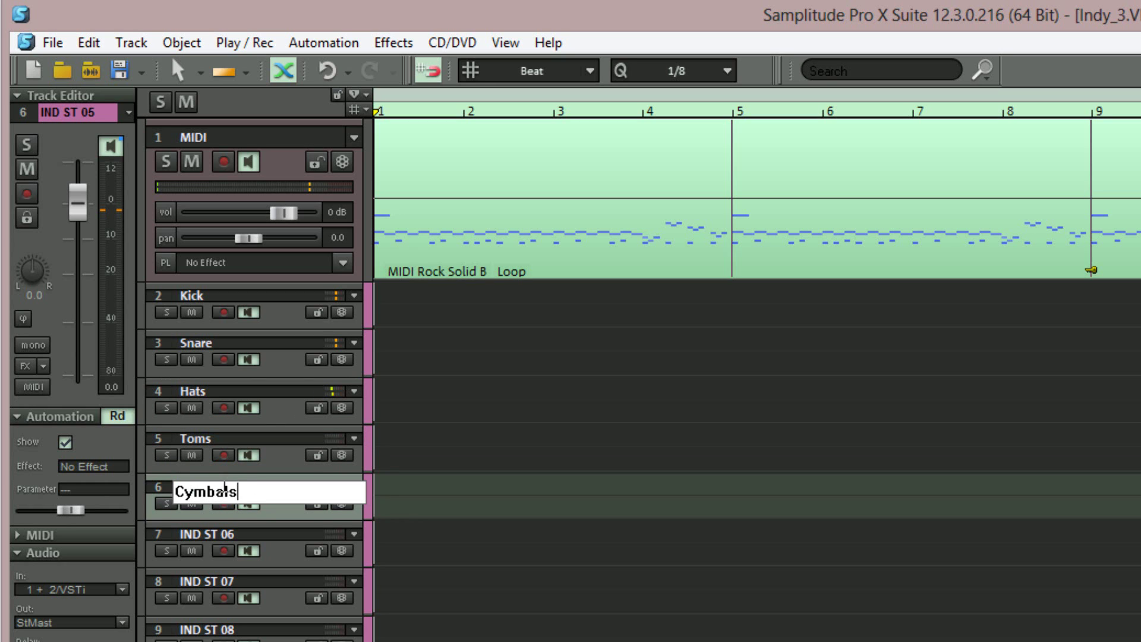
key("Return")
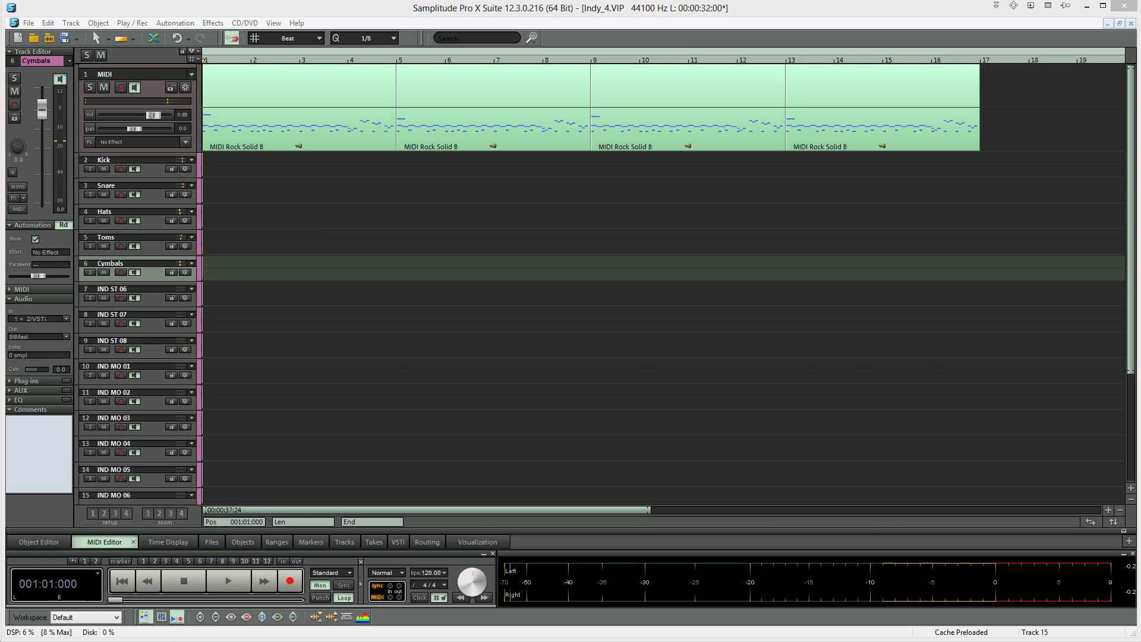
left_click(161, 618)
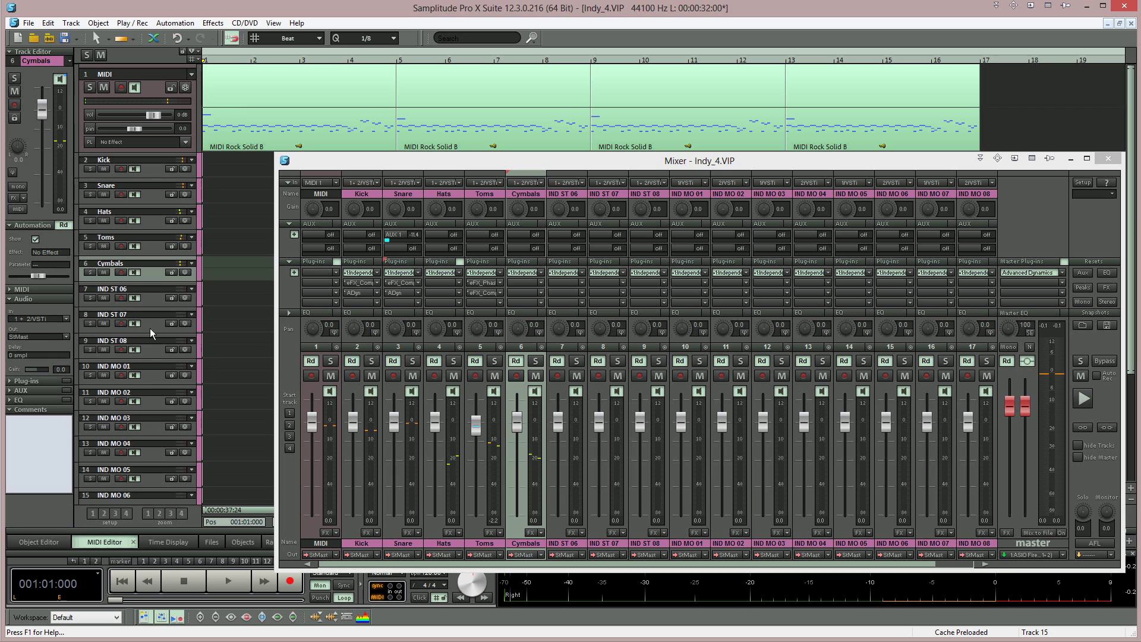
left_click(239, 74)
left_click_drag(238, 74, 349, 83)
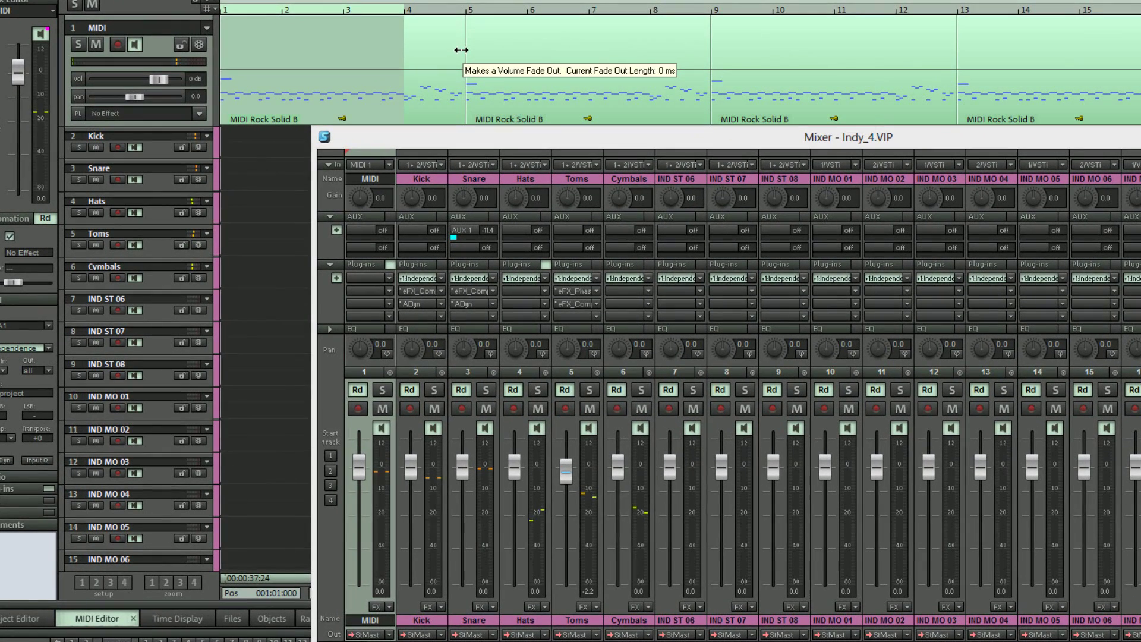
key("space")
left_click(470, 315)
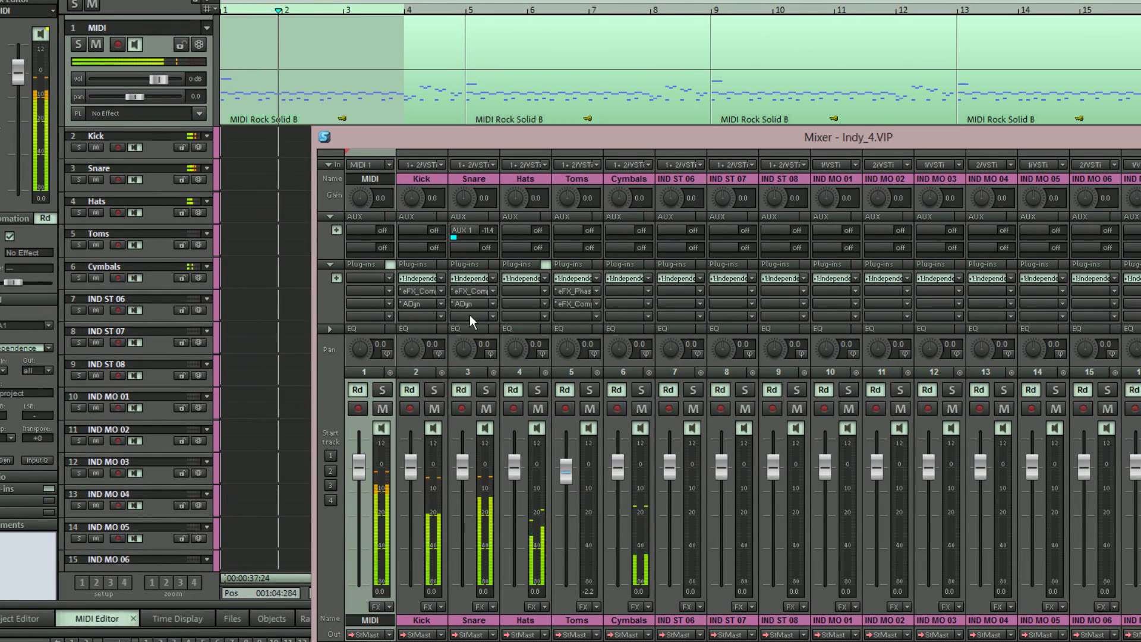
left_click(494, 265)
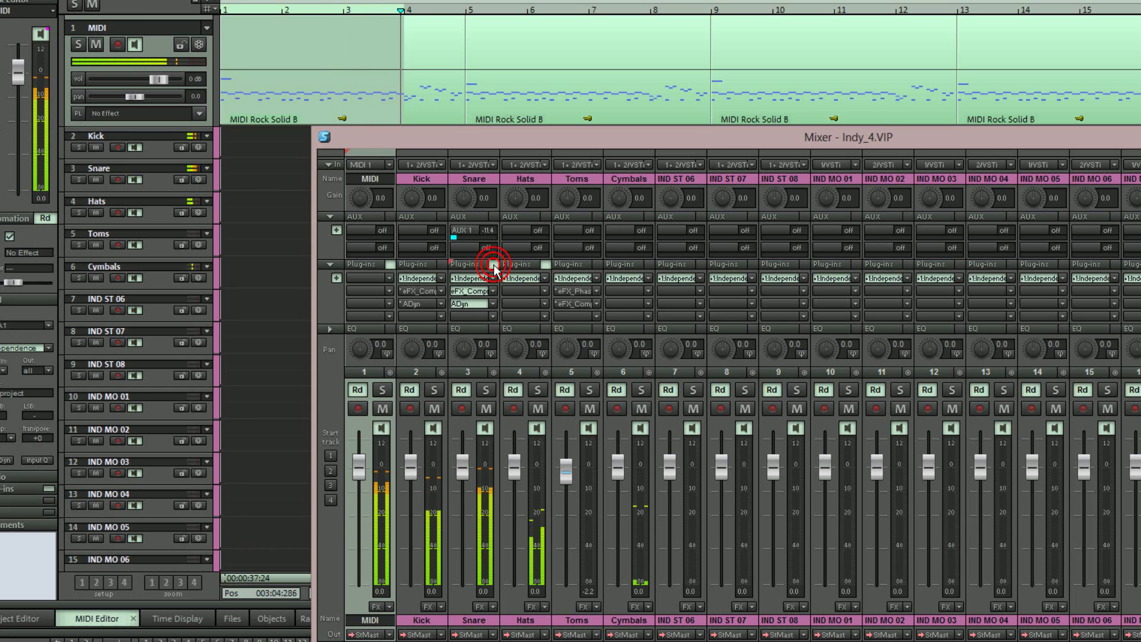
left_click(493, 216)
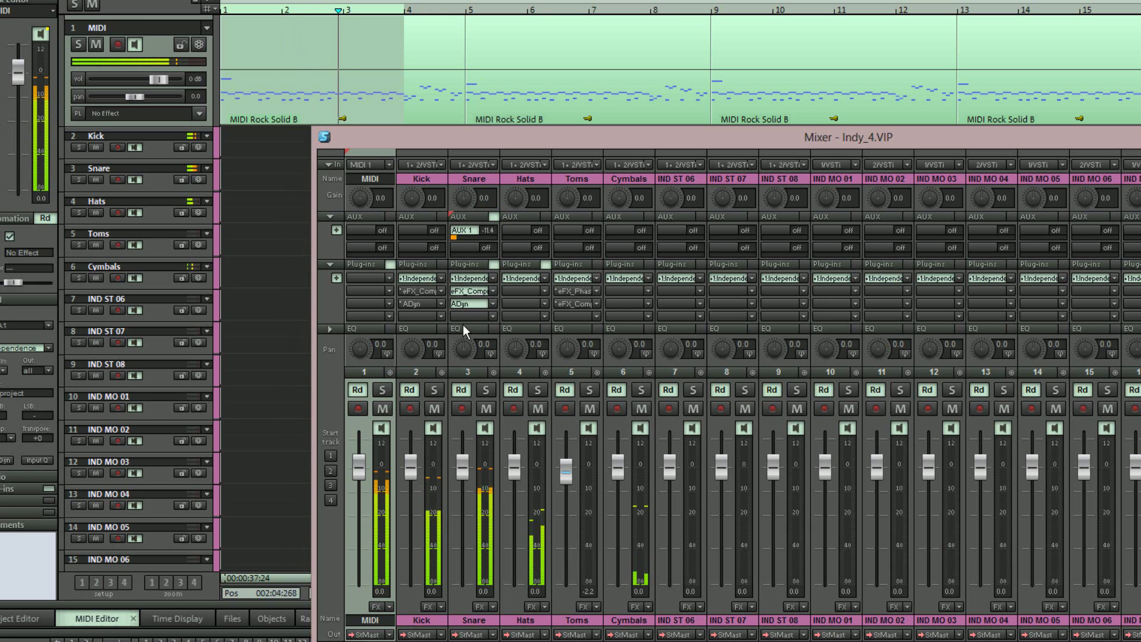
Nudge up the gain of the Kick EQ's low band and third band
left_click(441, 264)
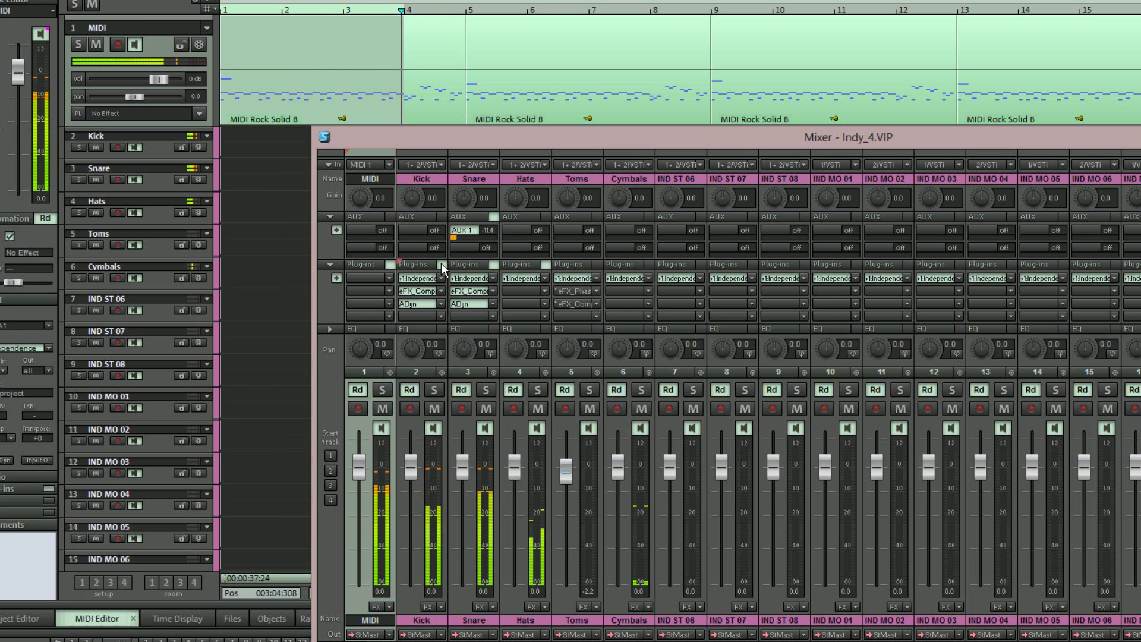
left_click(438, 329)
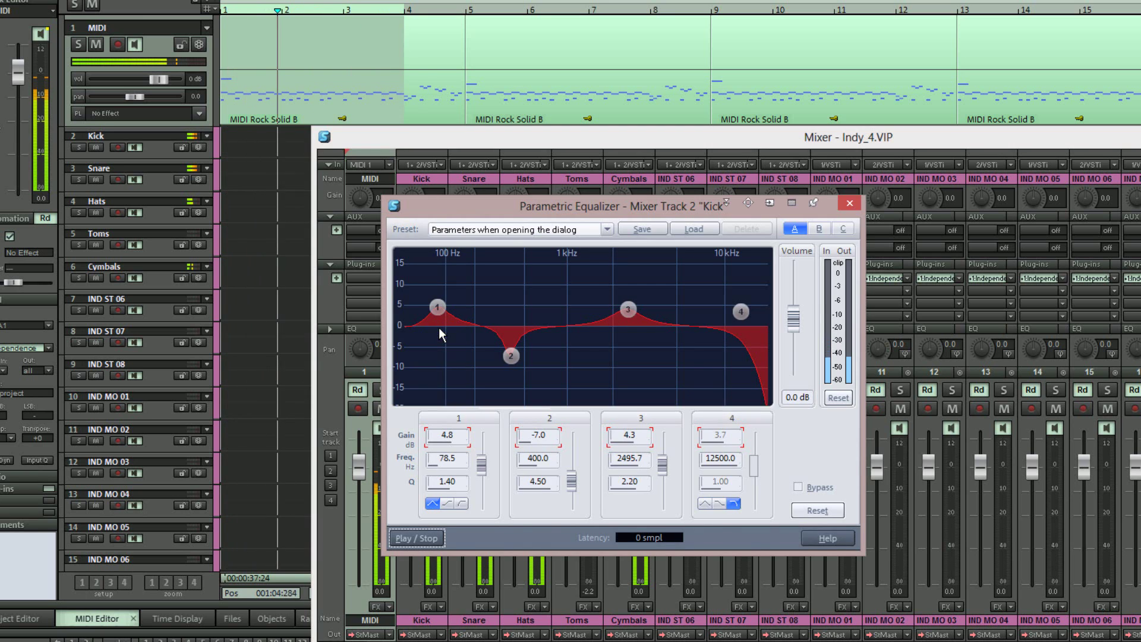
left_click_drag(439, 307, 438, 305)
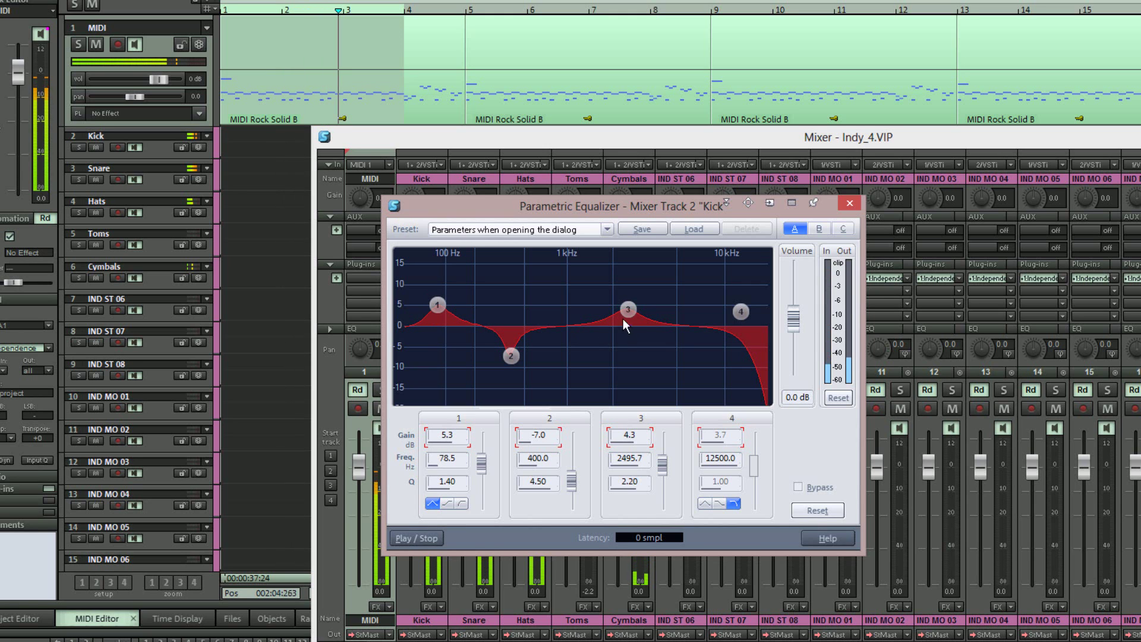
left_click_drag(628, 309, 629, 308)
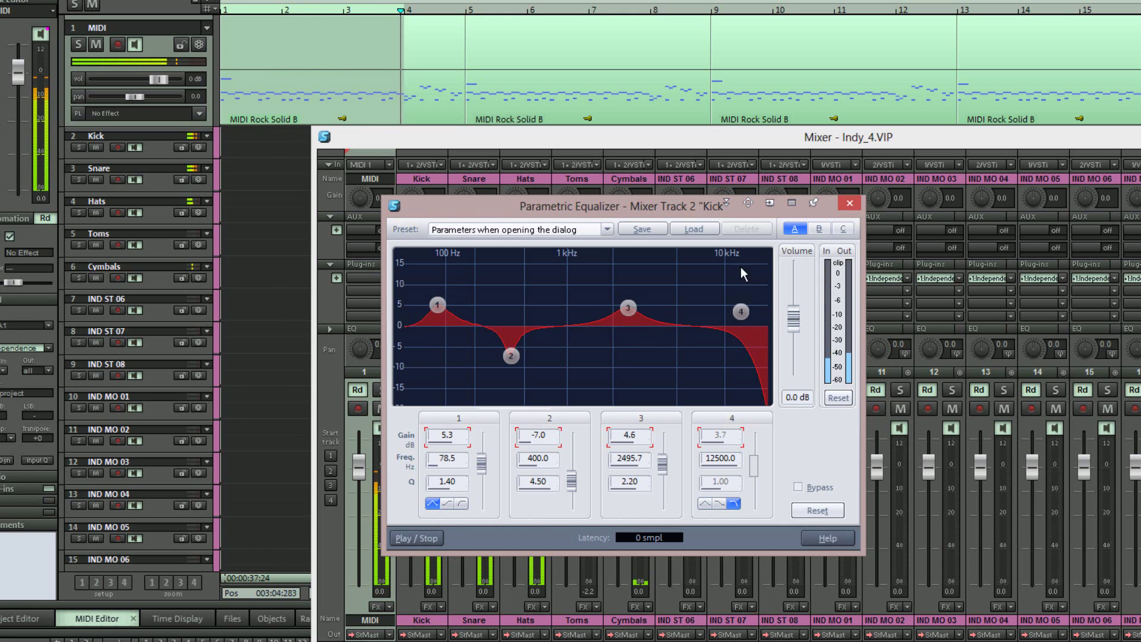
left_click(849, 204)
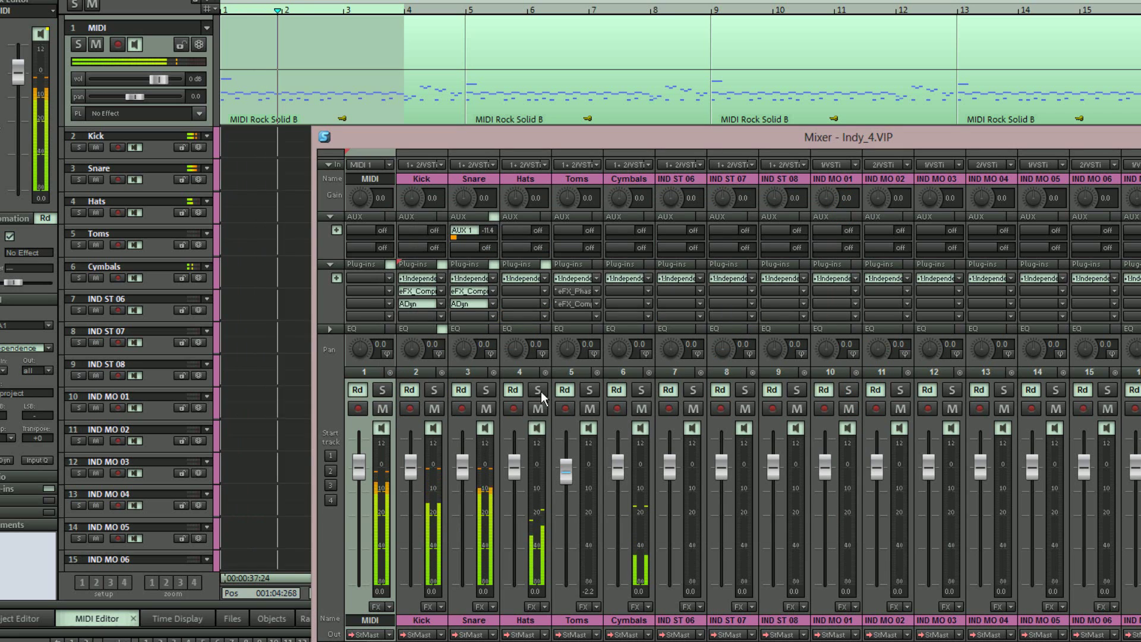
Briefly solo the Snare channel and extend the playback range end to bar 5
left_click(491, 387)
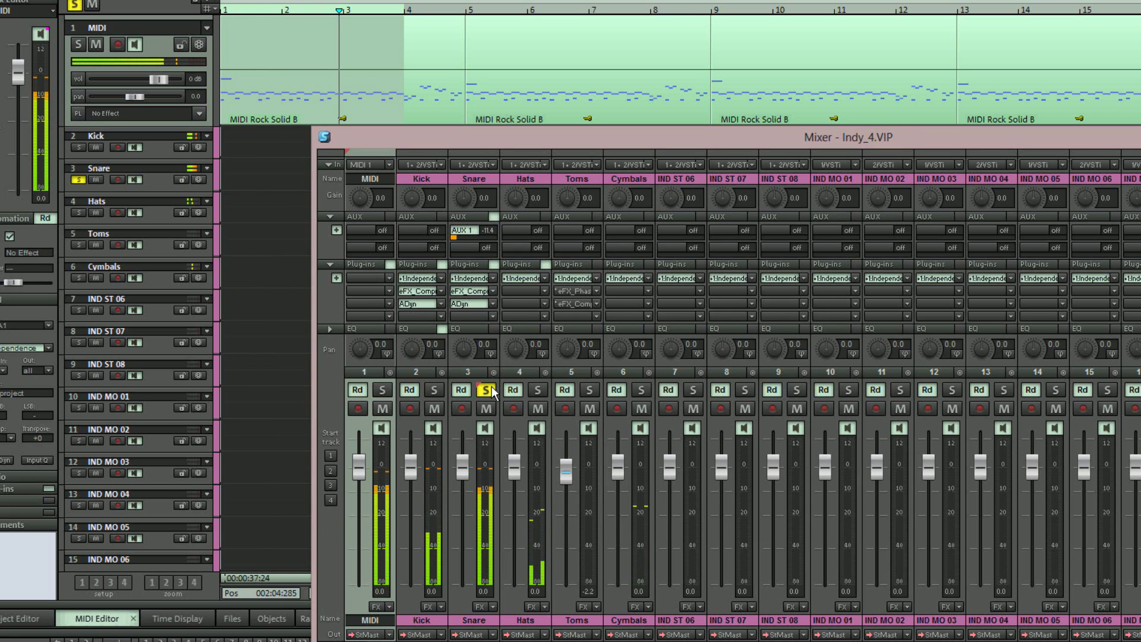
left_click(491, 388)
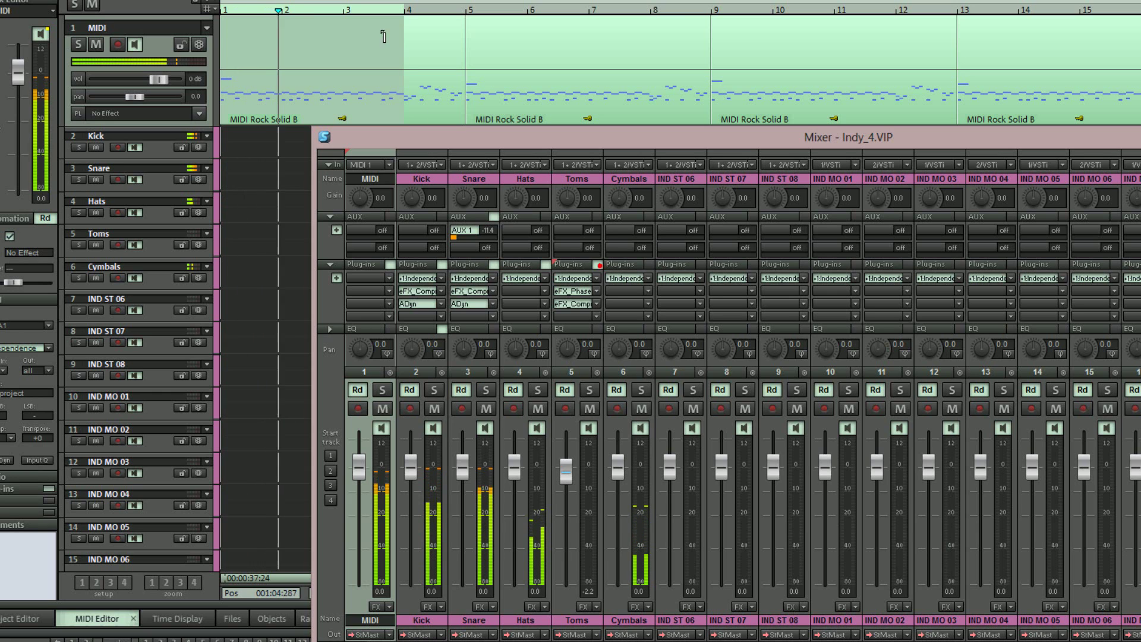
left_click_drag(418, 11, 466, 11)
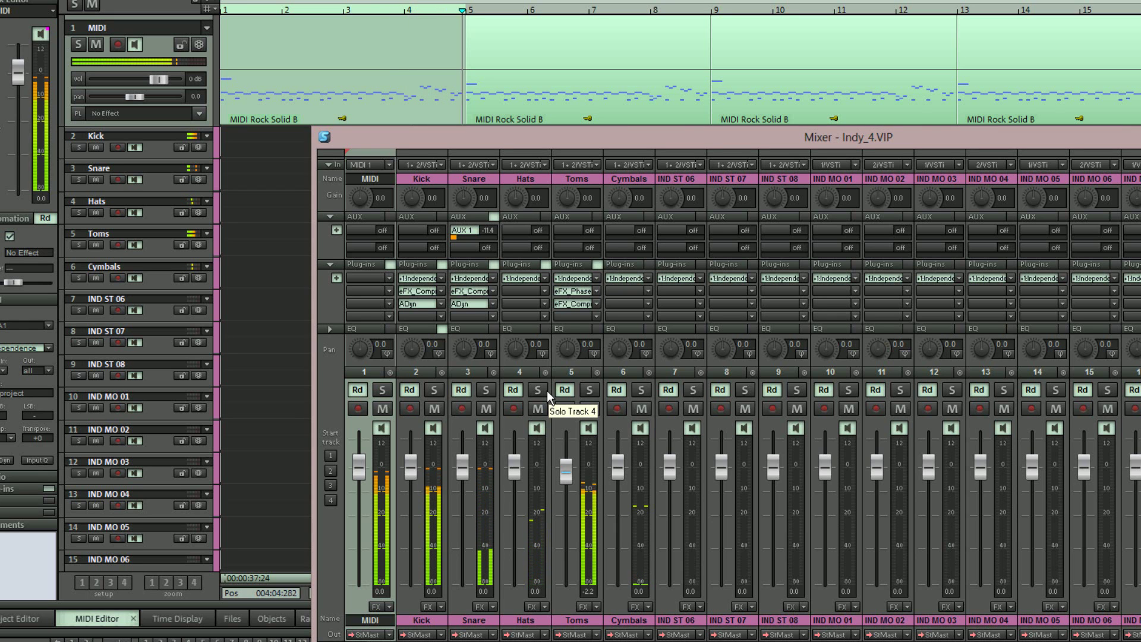
left_click(547, 330)
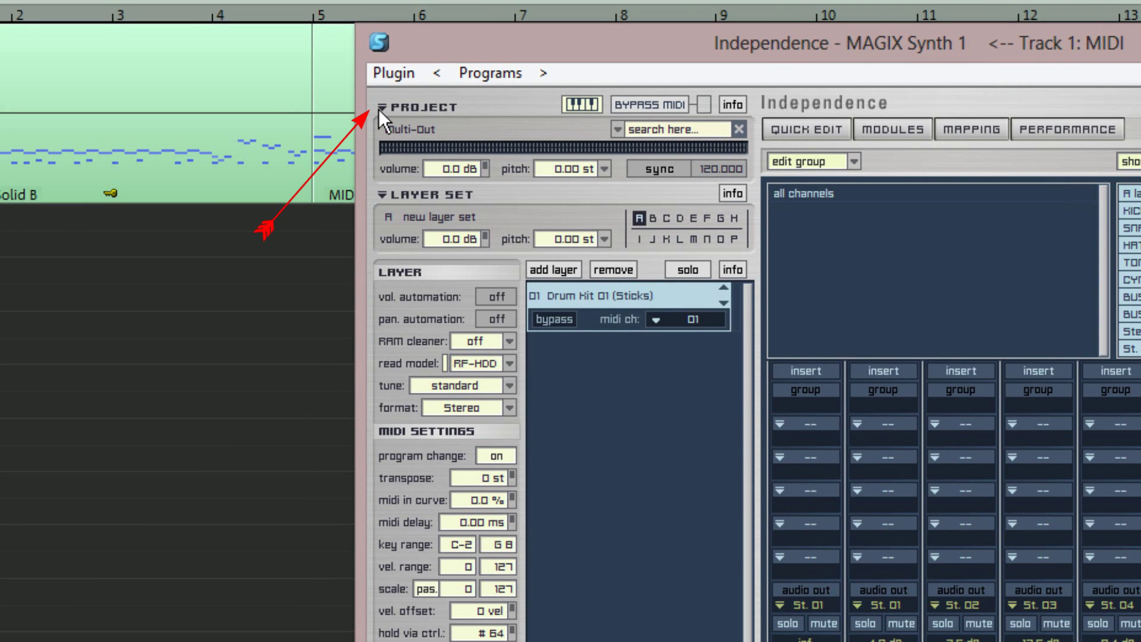
Save the Independence drum project as 'Multi-Out' in its projects folder
left_click(381, 108)
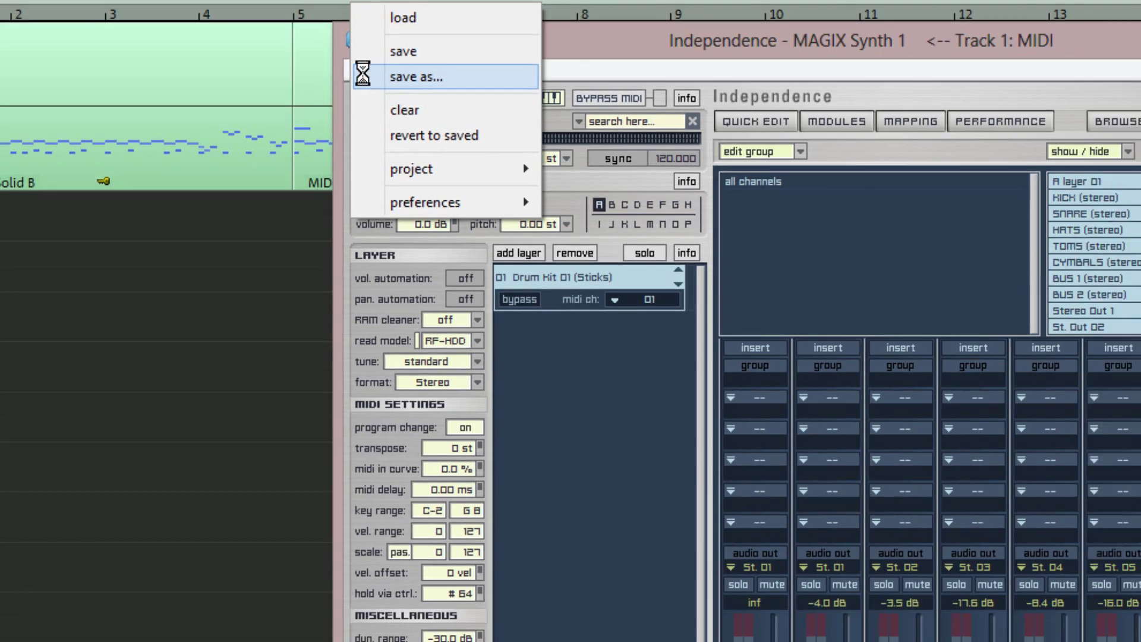
left_click(392, 83)
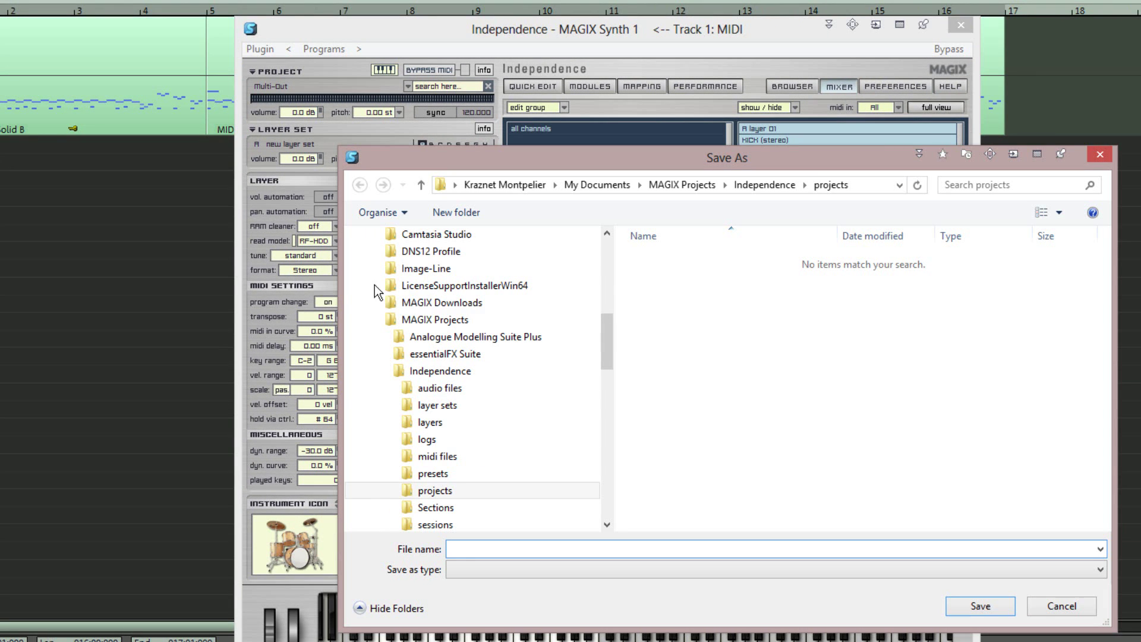
left_click(464, 551)
type("Multi-Out")
key("Return")
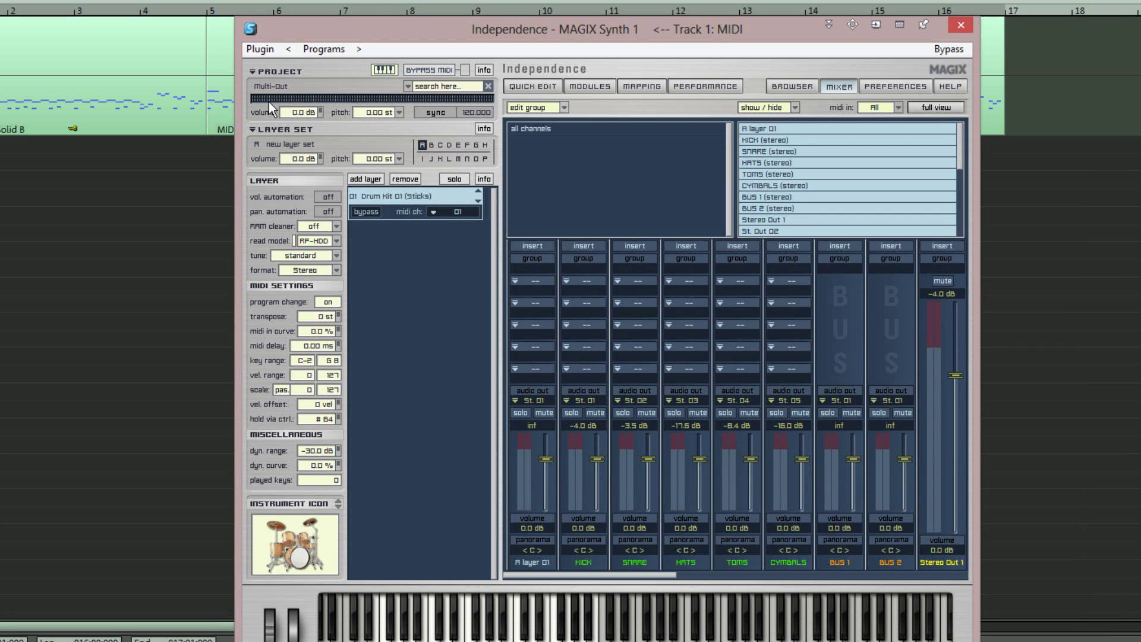
Clear the current Independence project and confirm
left_click(252, 70)
left_click(283, 76)
key("Return")
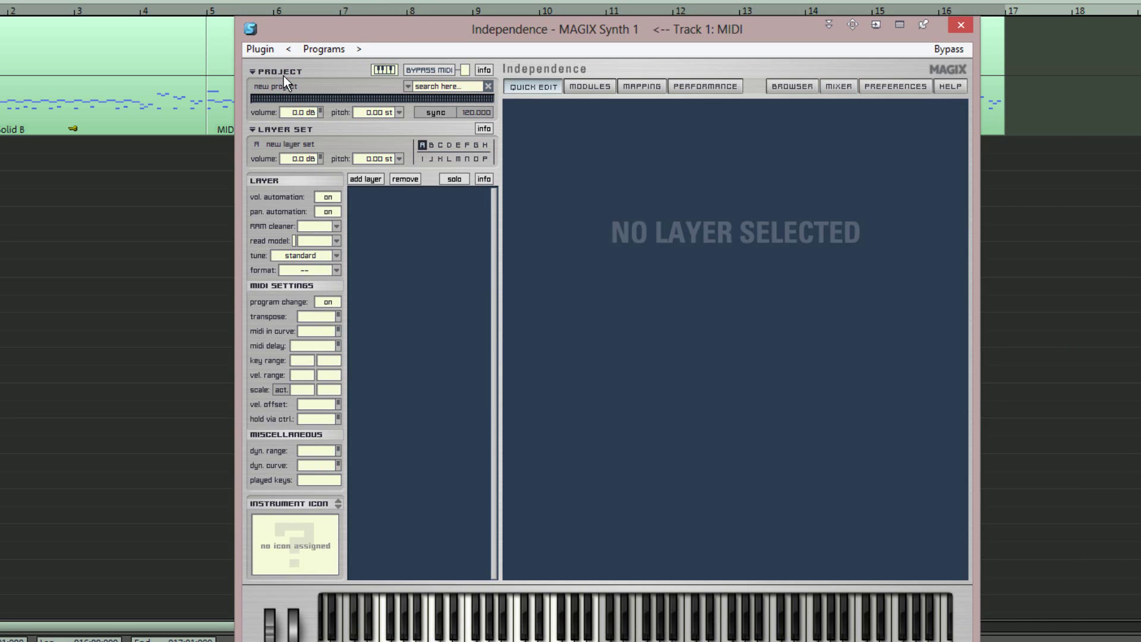
Reload the saved Multi-Out project from the Independence project list
left_click(257, 70)
mouse_move(279, 121)
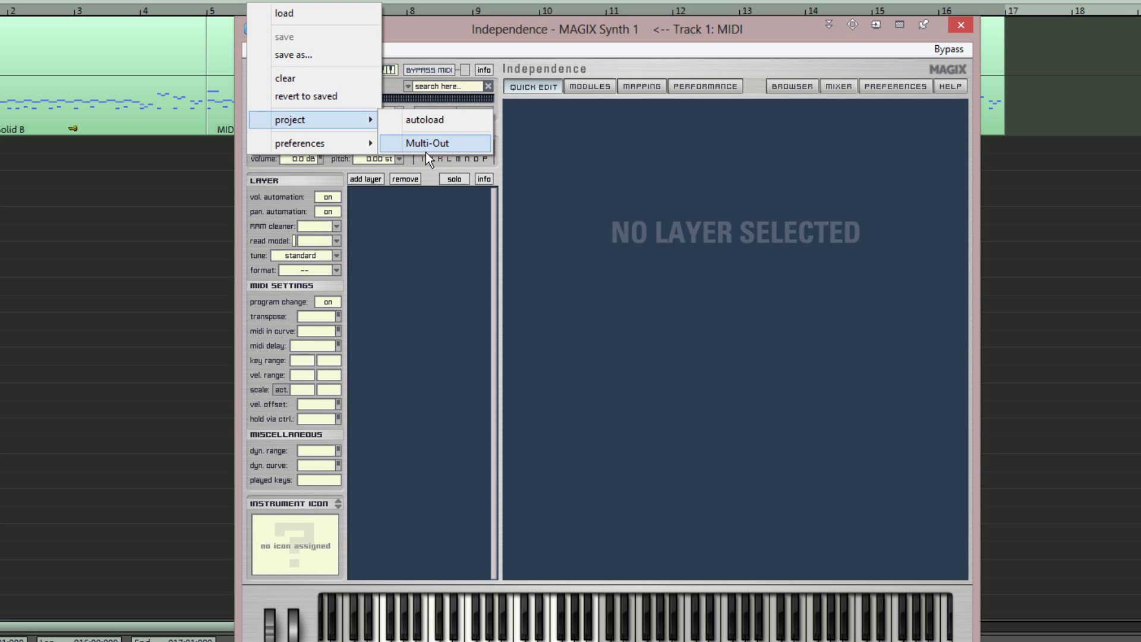
left_click(426, 149)
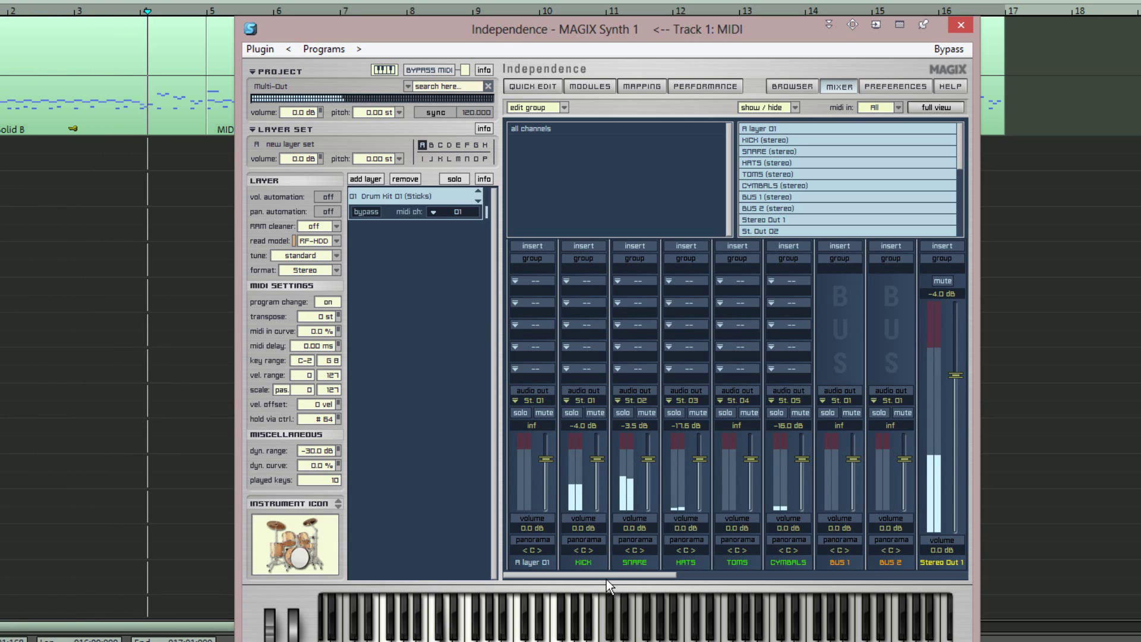
left_click_drag(608, 577, 548, 566)
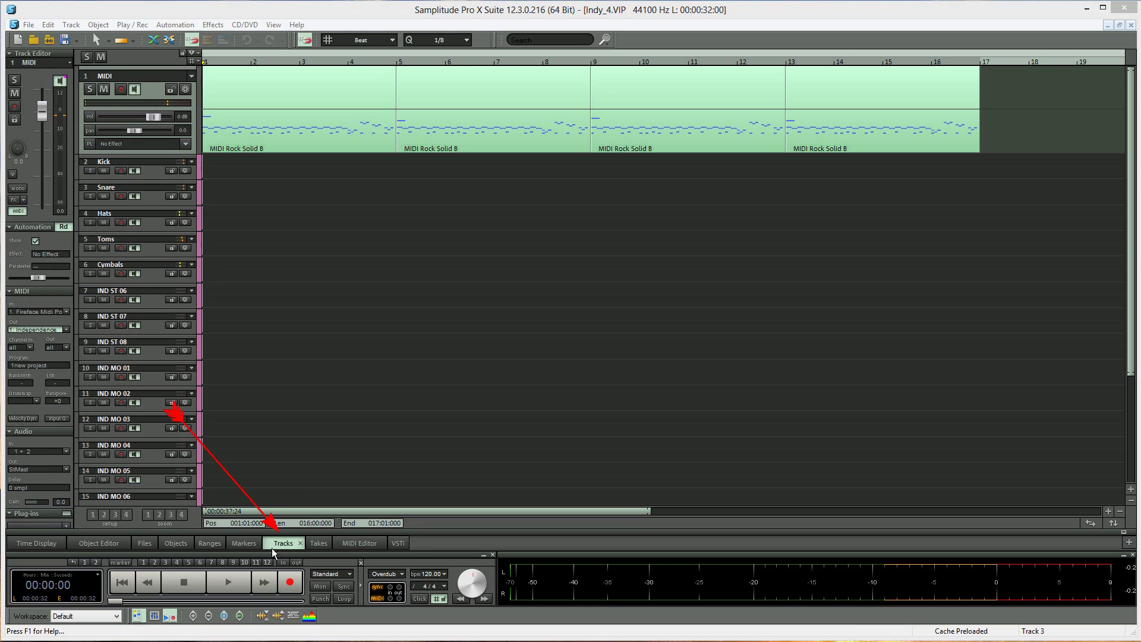
Open the Track Manager via View > Manager, showing all 19 tracks
left_click(276, 540)
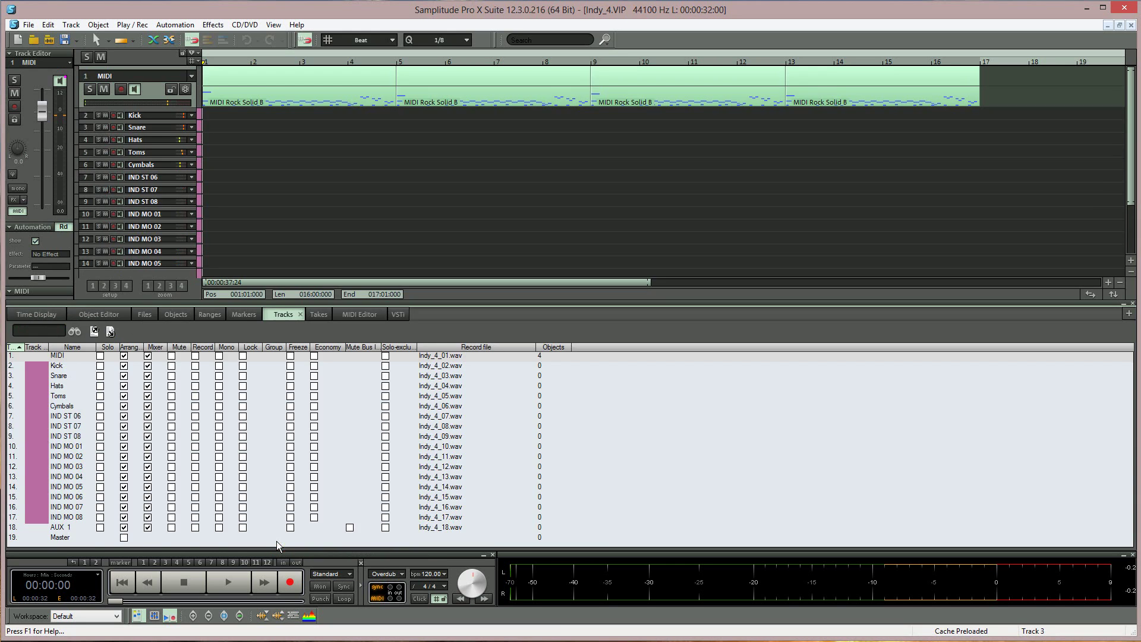
left_click(279, 316)
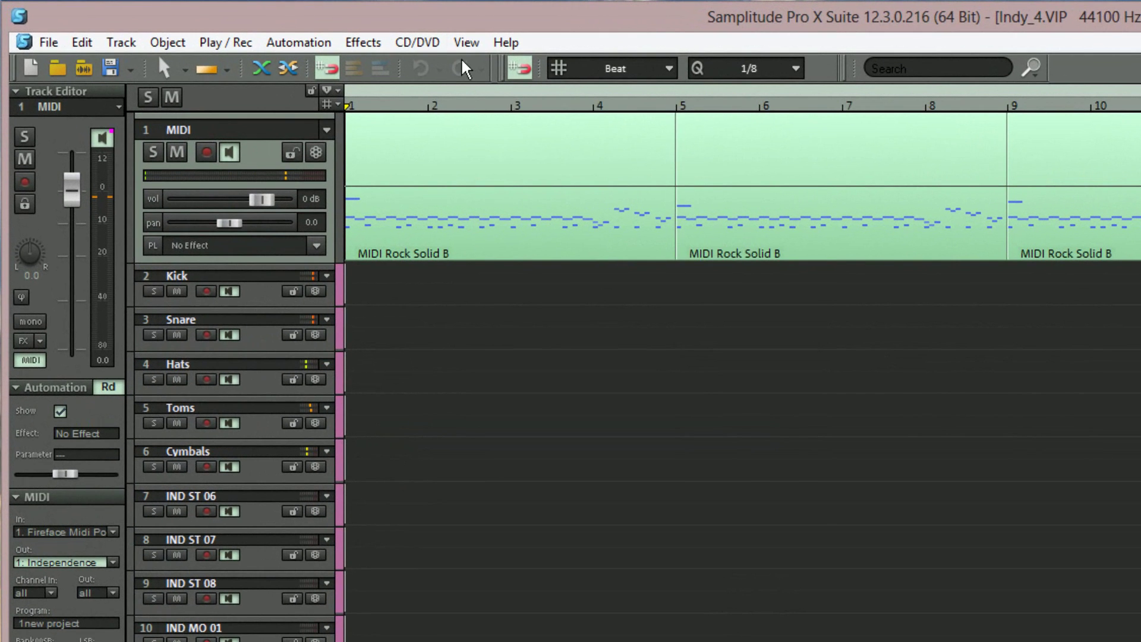
left_click(465, 42)
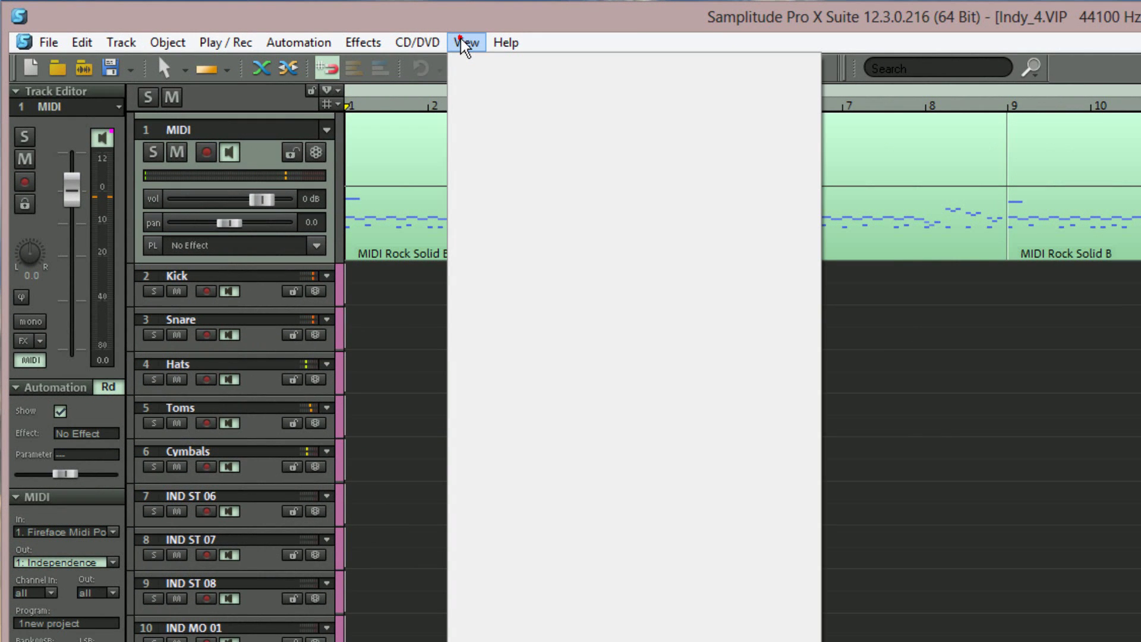
mouse_move(509, 229)
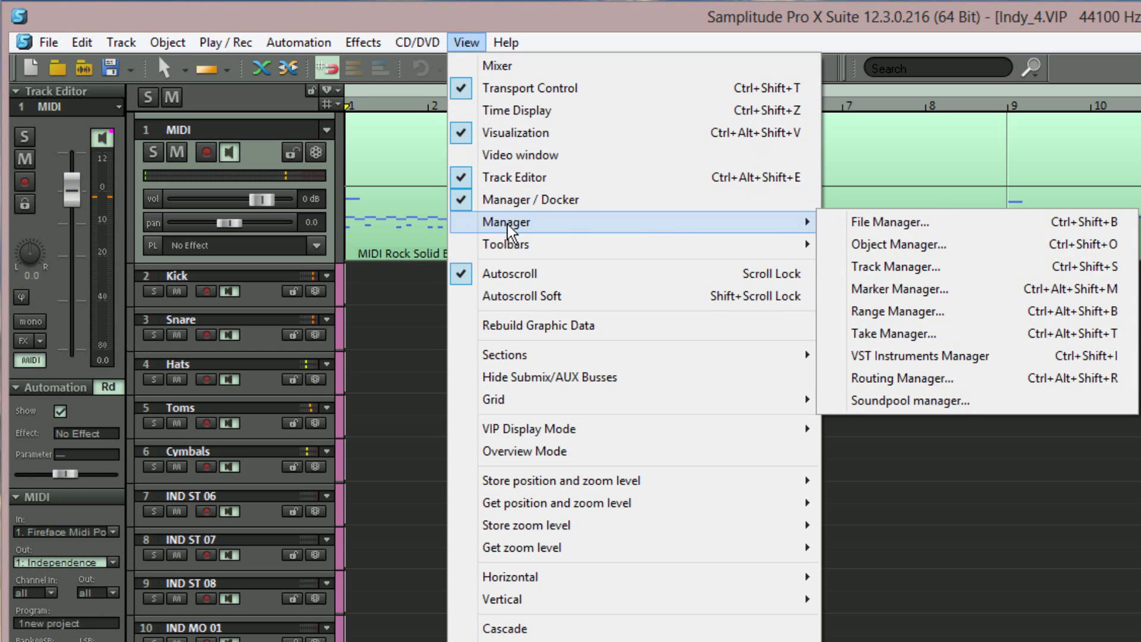
left_click(861, 262)
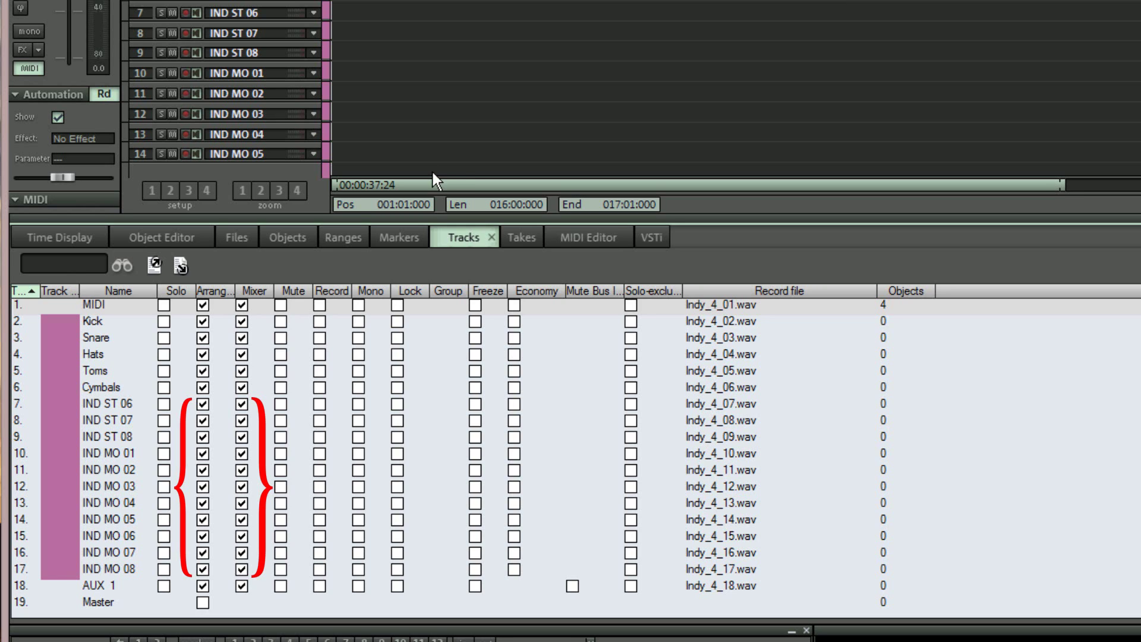
Untick Arrange and Mixer visibility for tracks IND ST 06–IND MO 08, then collapse the track list
left_click(115, 402)
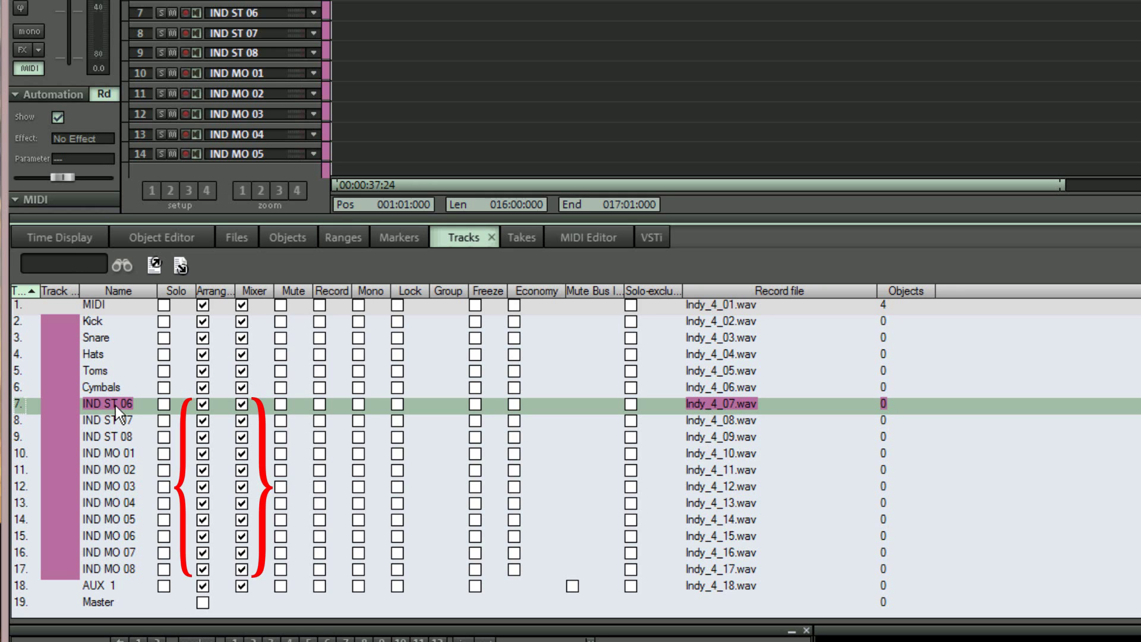
left_click(99, 568, "shift")
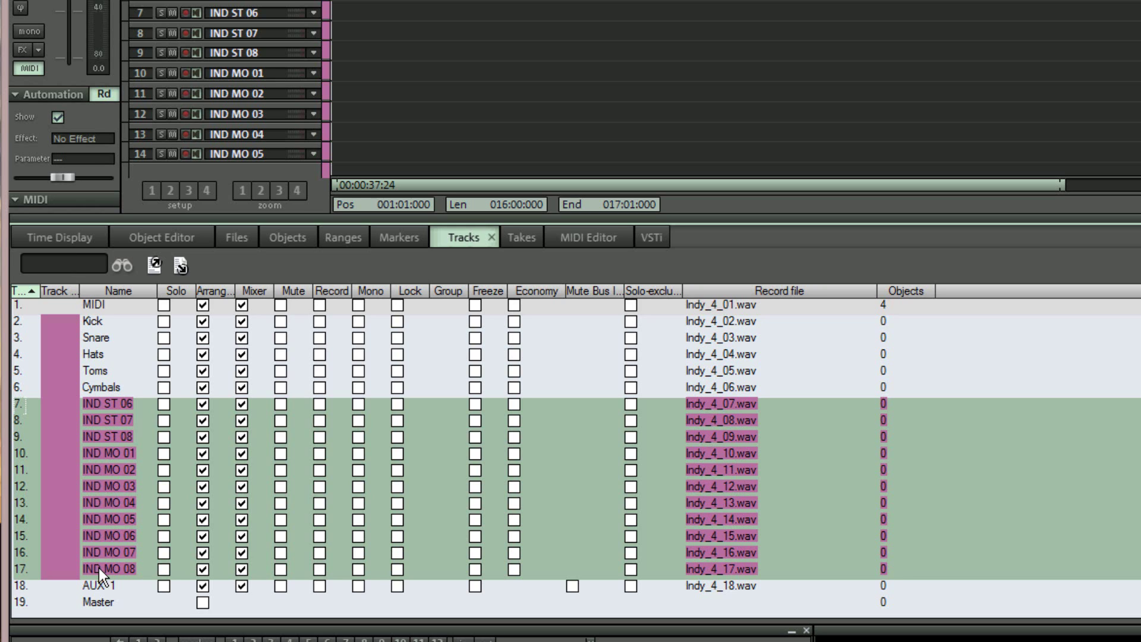
left_click(202, 403)
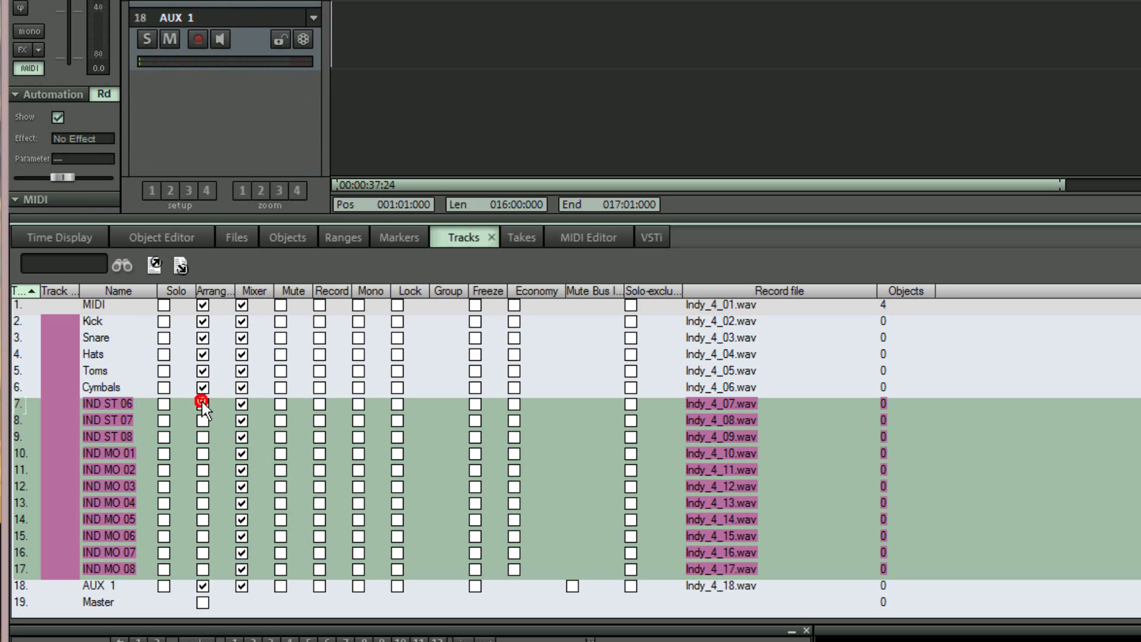
left_click(242, 404)
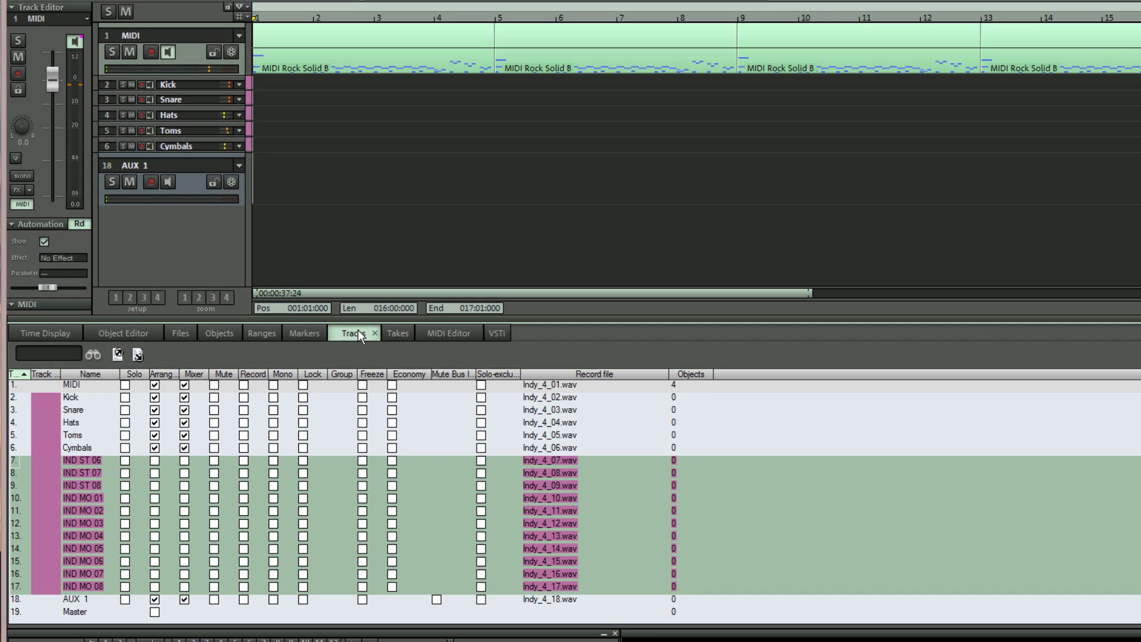
left_click(358, 332)
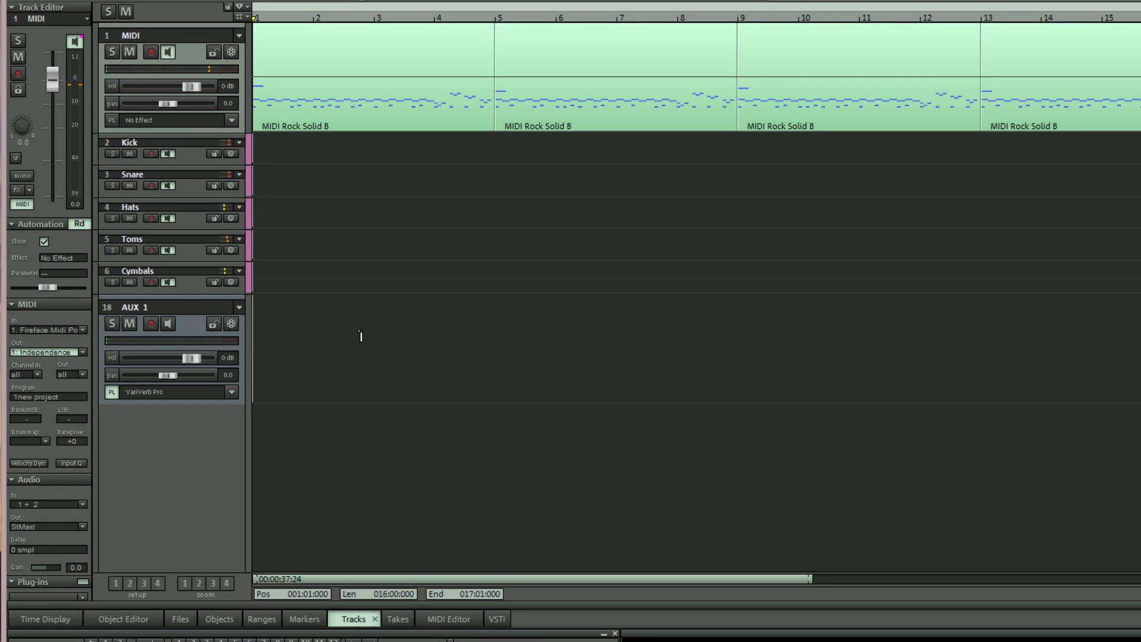